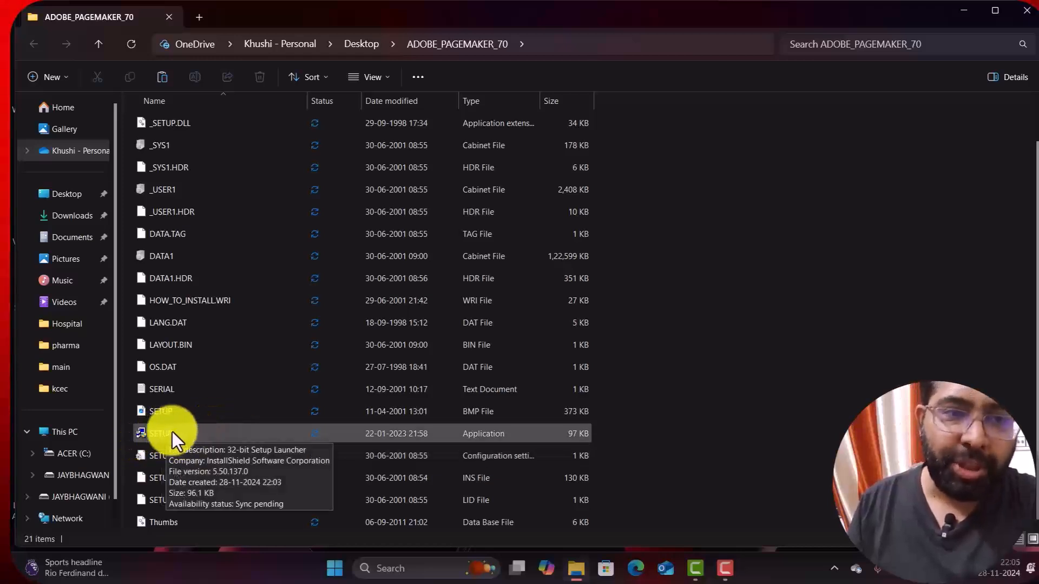
Step: Run the SETUP application from the ADOBE_PAGEMAKER_70 folder and choose U.S. English as the installation language
left_click(169, 433)
double_click(169, 433)
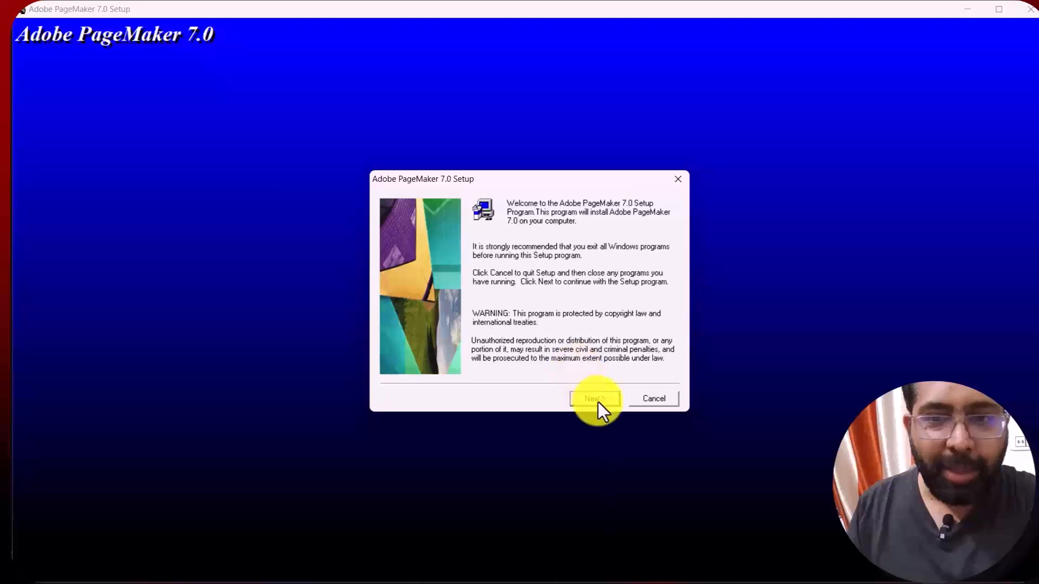
left_click(596, 399)
left_click(599, 401)
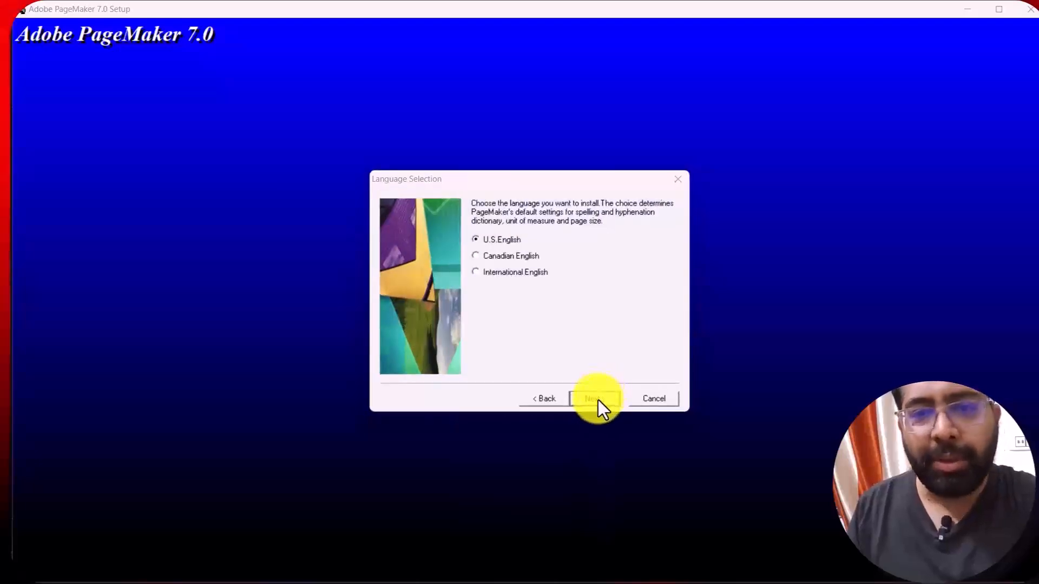
left_click(599, 400)
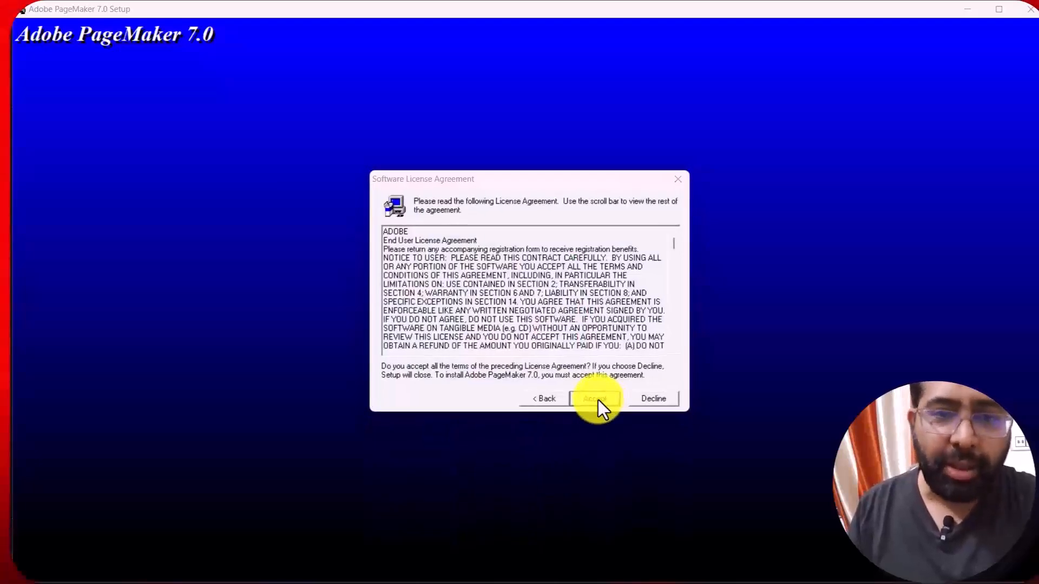
Step: Accept the software license agreement and proceed with the Typical installation type
left_click(598, 400)
left_click(599, 401)
left_click(598, 400)
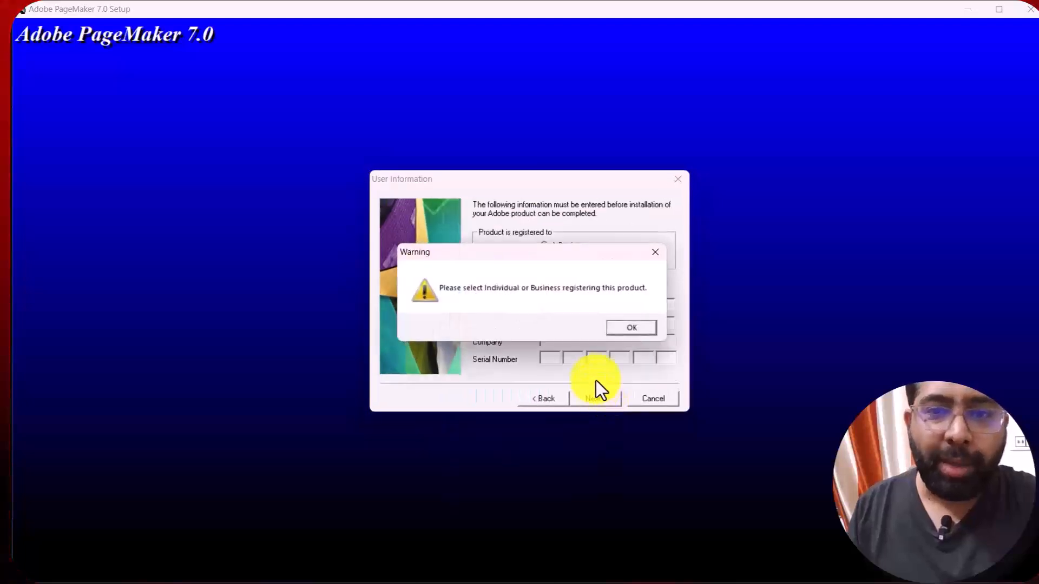
left_click(630, 329)
Step: Register the product to an individual, fill in the title, name, company and serial number, and confirm the registration information
left_click(545, 260)
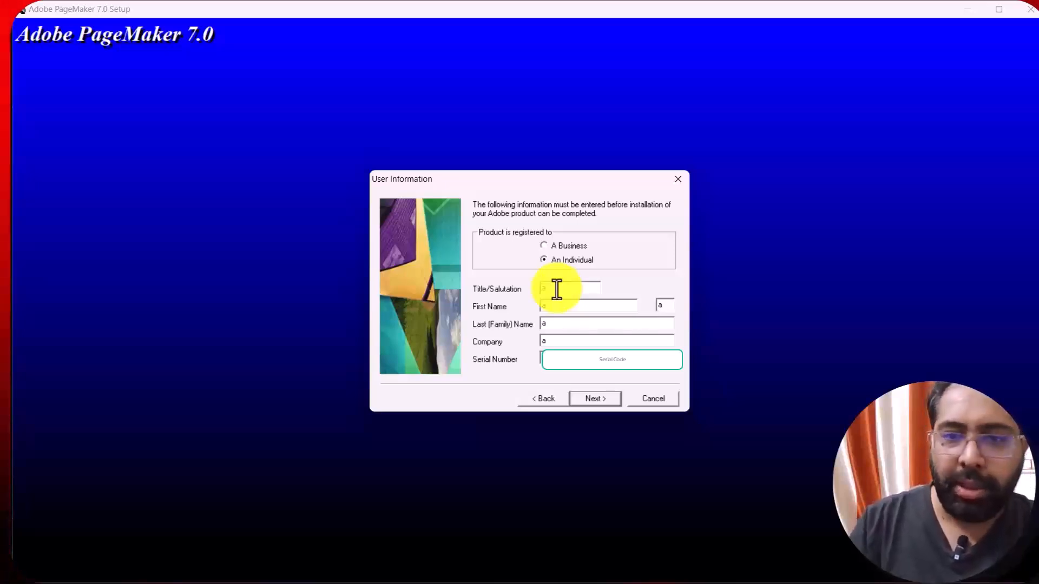
left_click(596, 400)
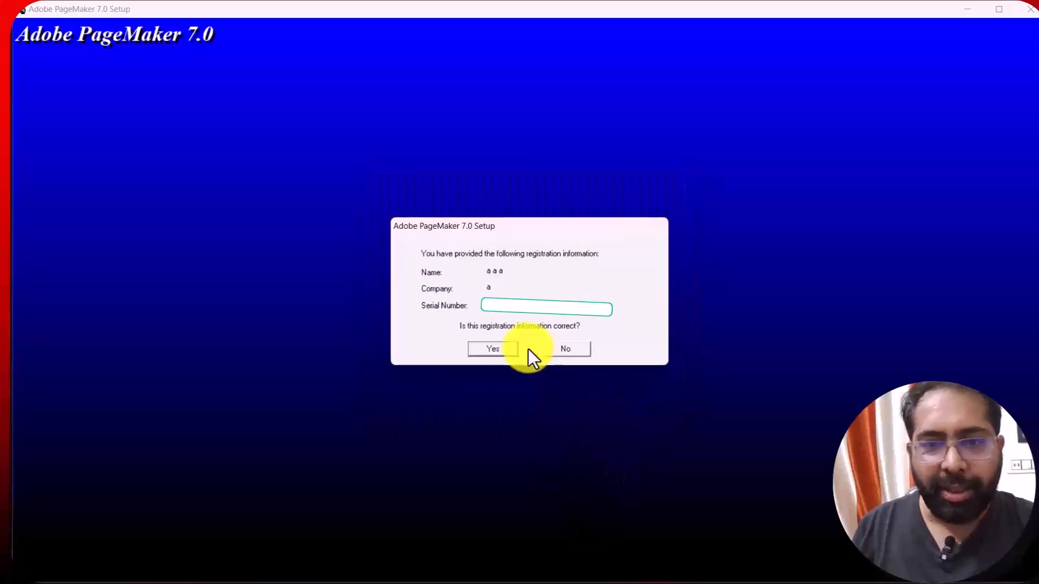
left_click(504, 351)
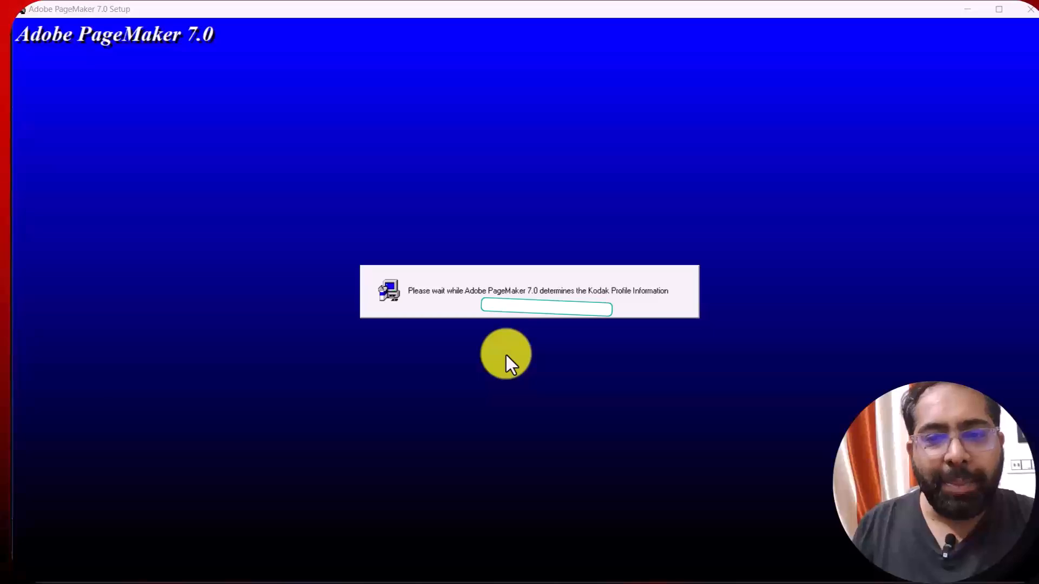
Step: Install the selected components and finish the setup without displaying the Readme file, closing the installer folder
left_click(594, 400)
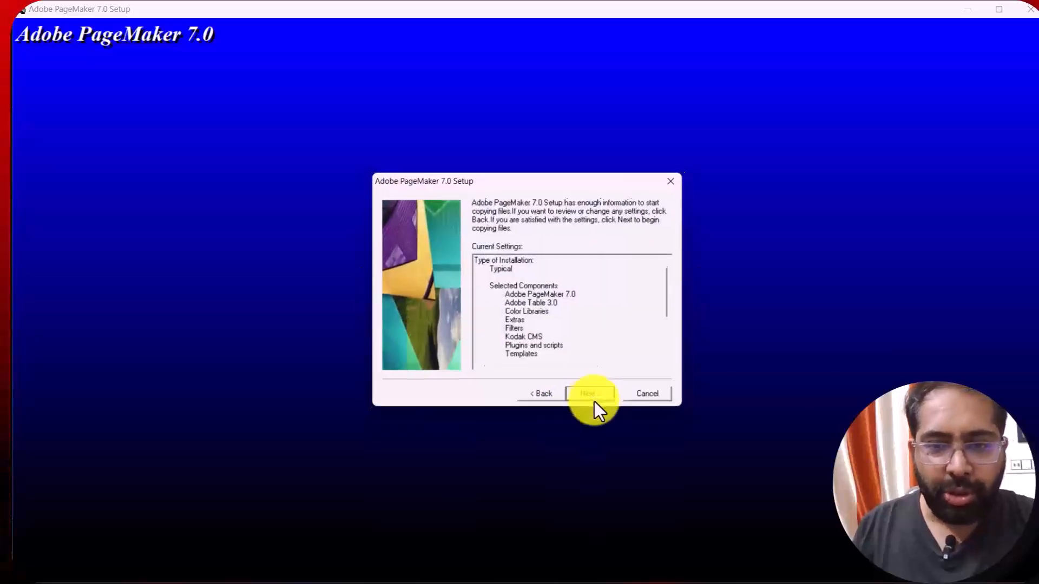
left_click(593, 401)
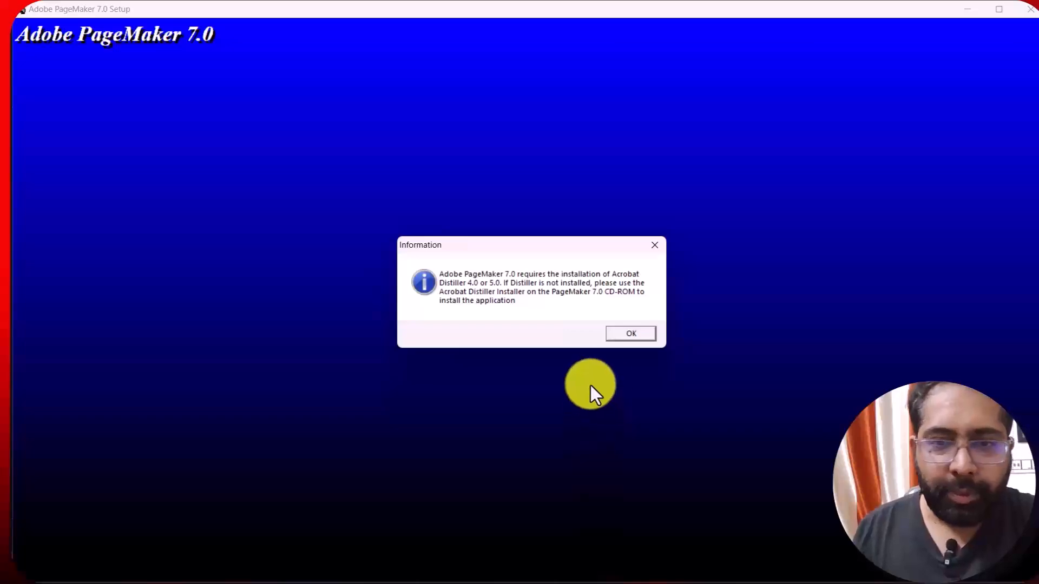
left_click(640, 333)
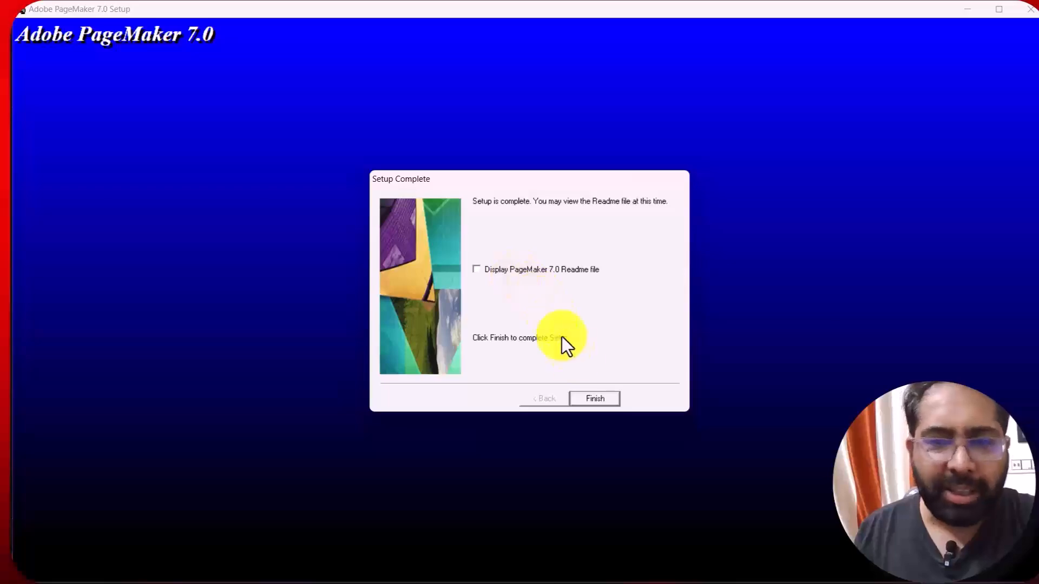
left_click(600, 407)
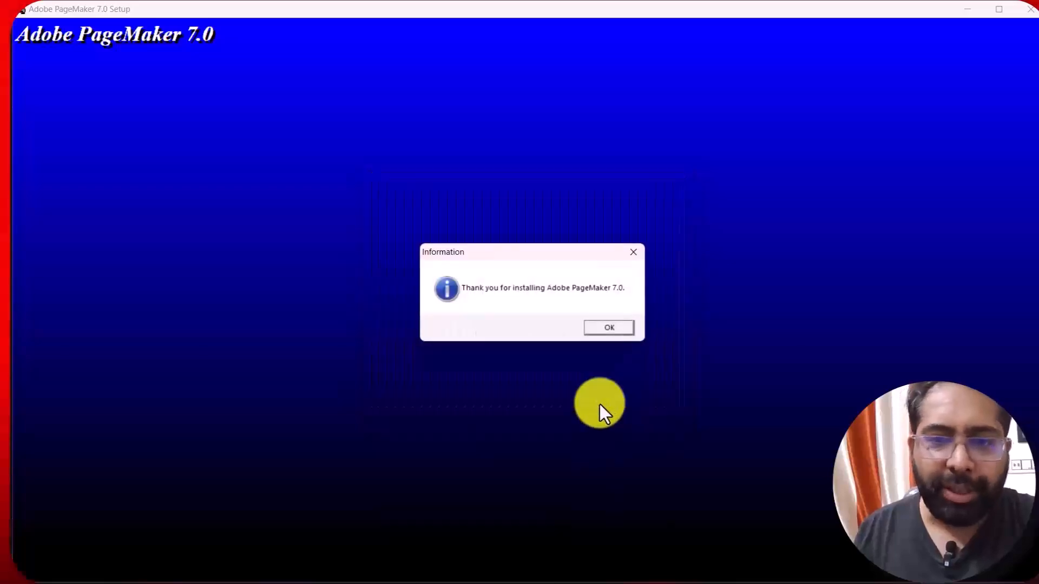
left_click(611, 328)
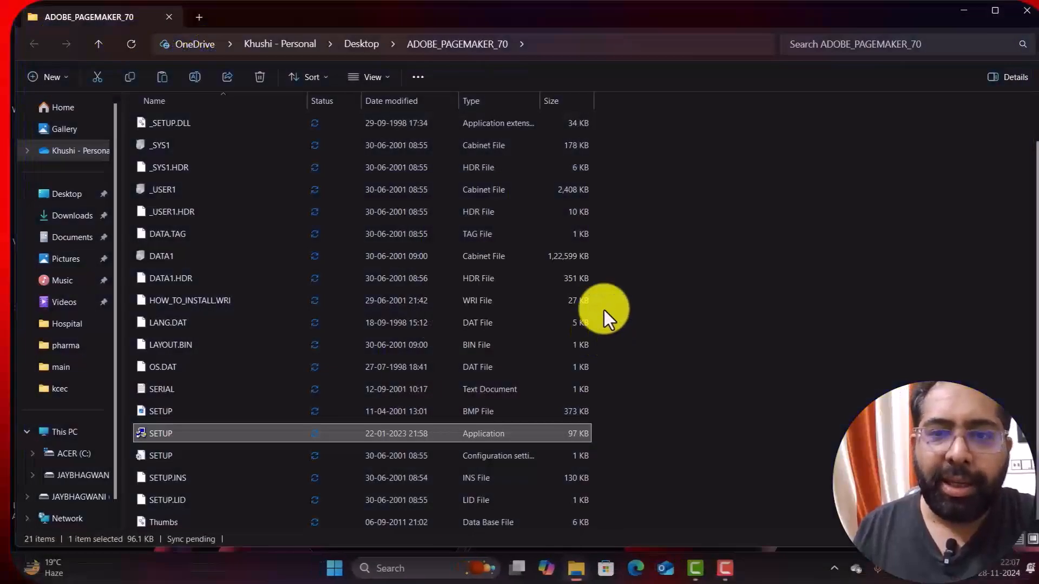
left_click(1027, 11)
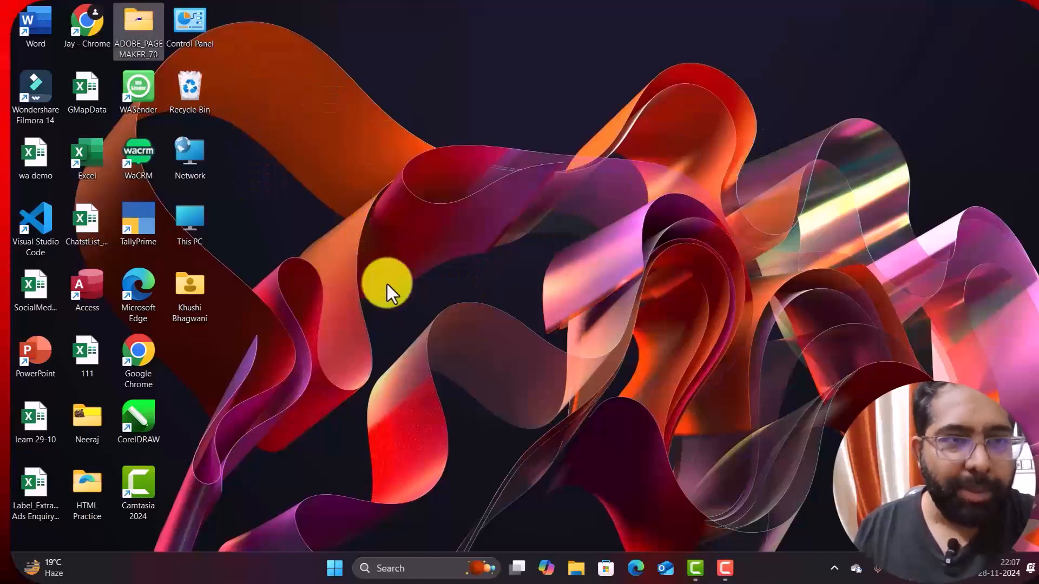
Step: Search Windows for "pagemaker 7." and open the file location of the Adobe PageMaker 7.0 app
left_click(333, 566)
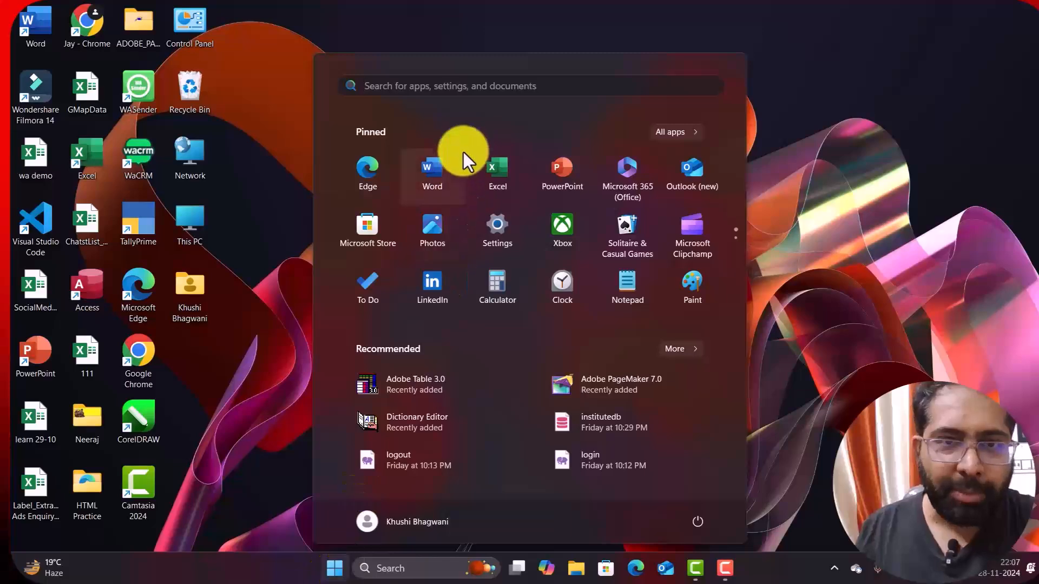
left_click(455, 91)
type("page")
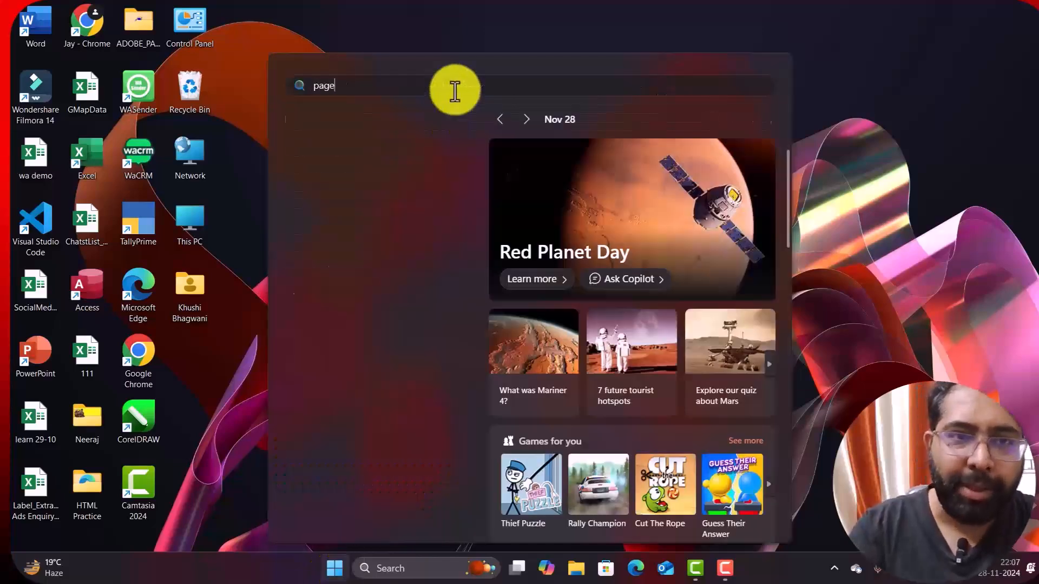
type("aaker 7.")
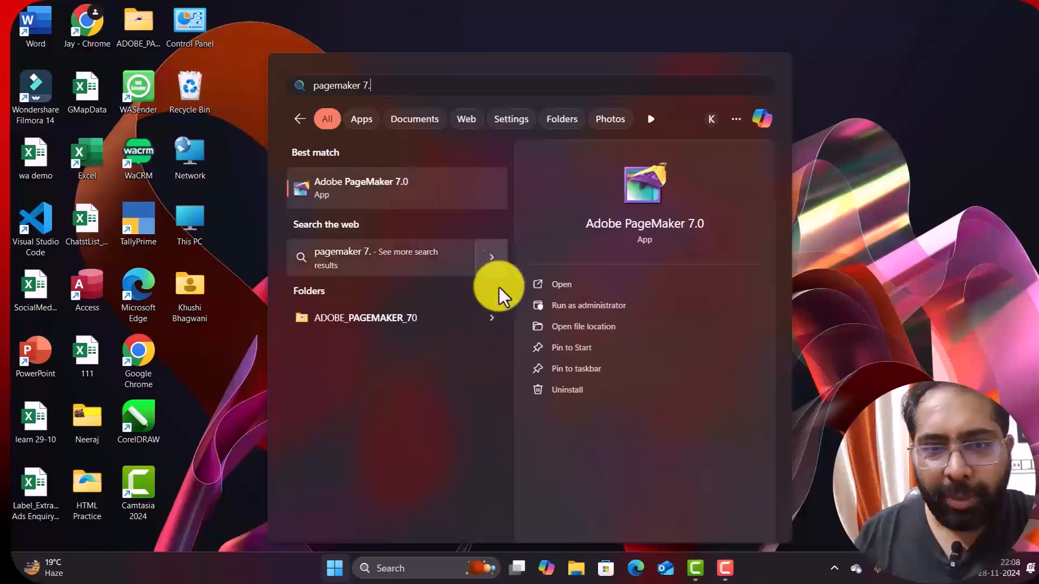
left_click(599, 329)
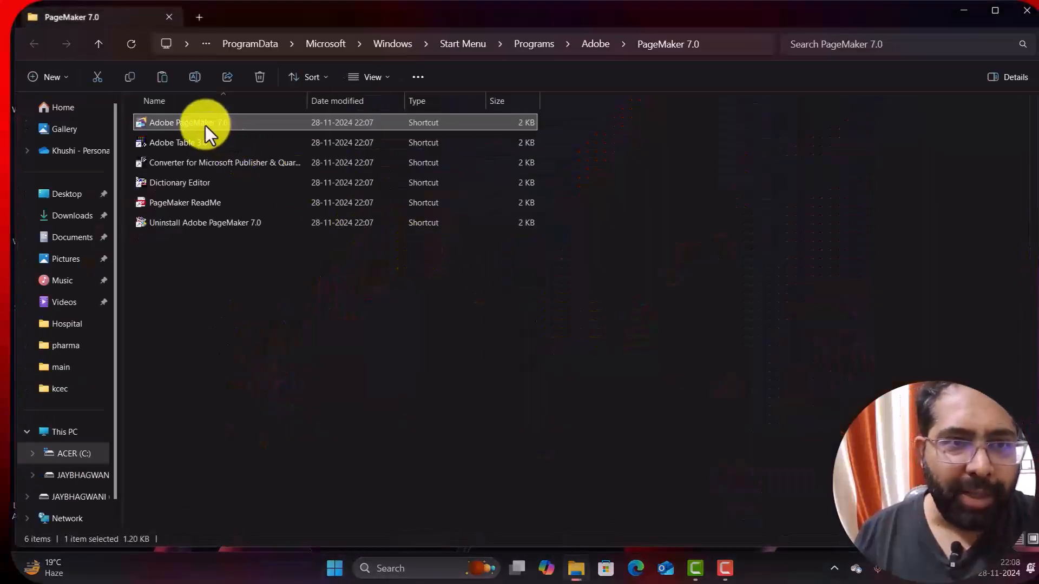
Step: Create a desktop shortcut for Adobe PageMaker 7.0 and close the folder window
right_click(206, 126)
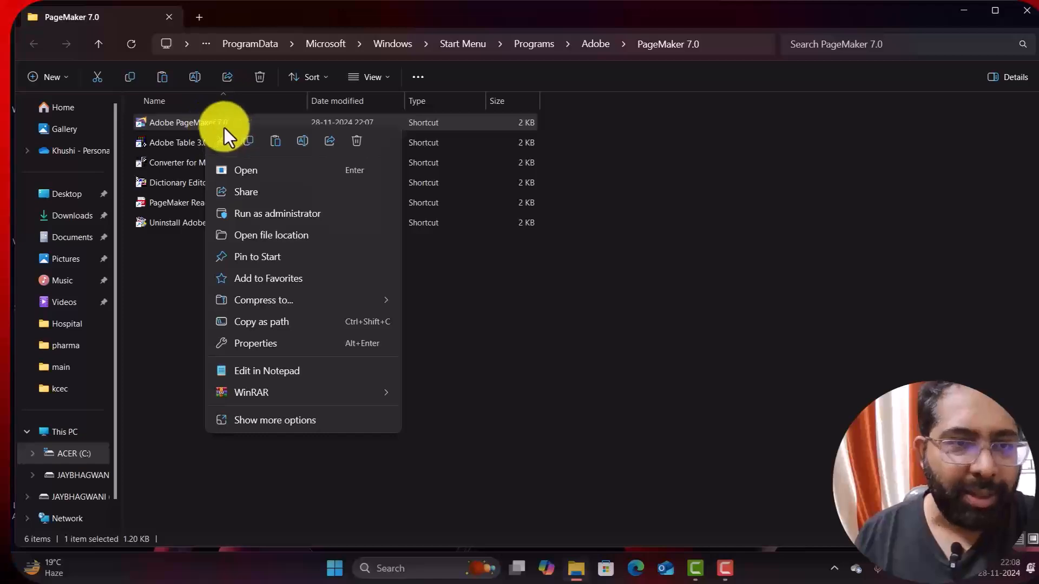
left_click(281, 425)
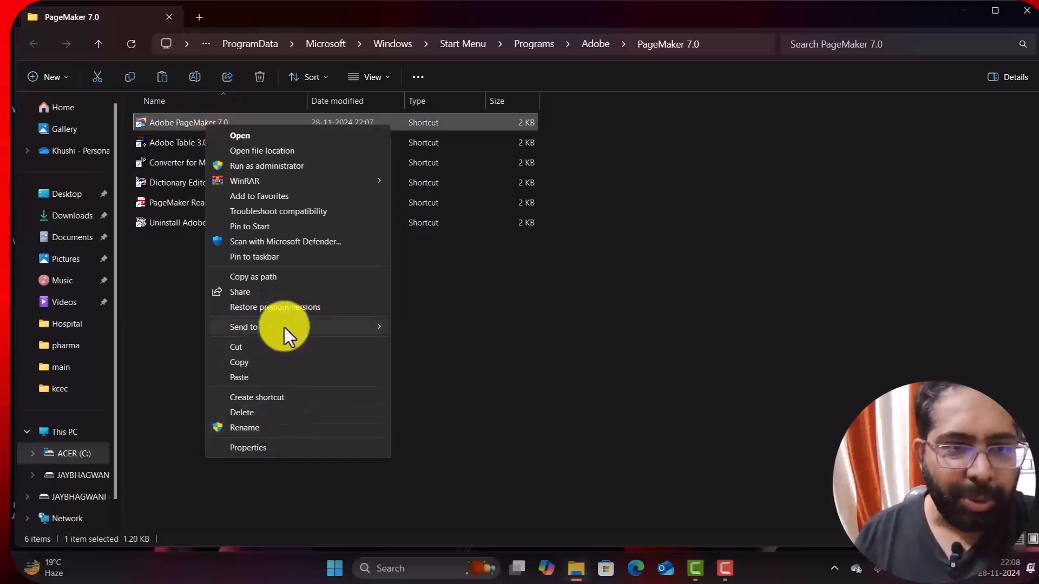
mouse_move(289, 328)
left_click(459, 360)
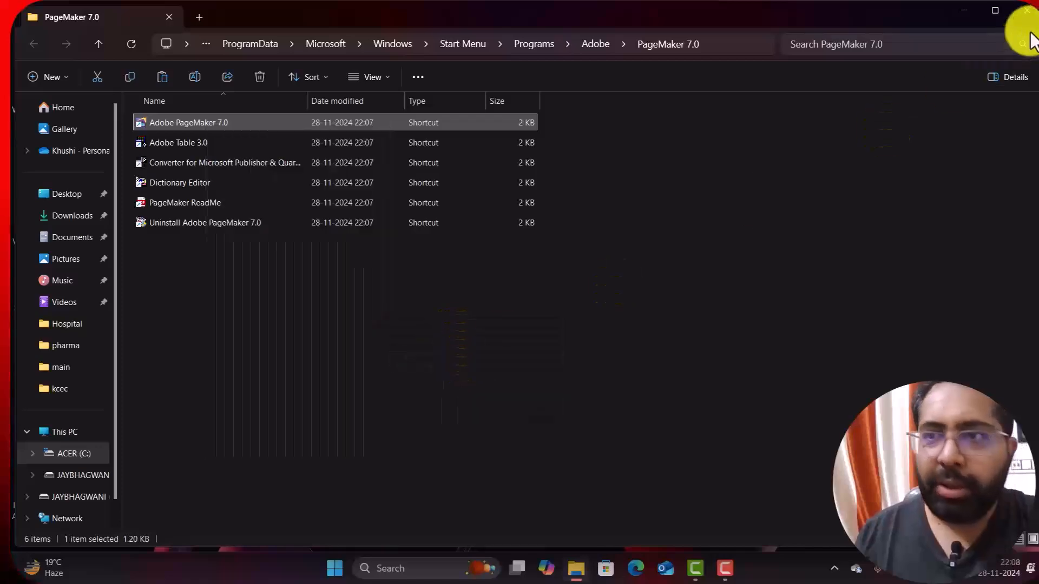
left_click(1027, 10)
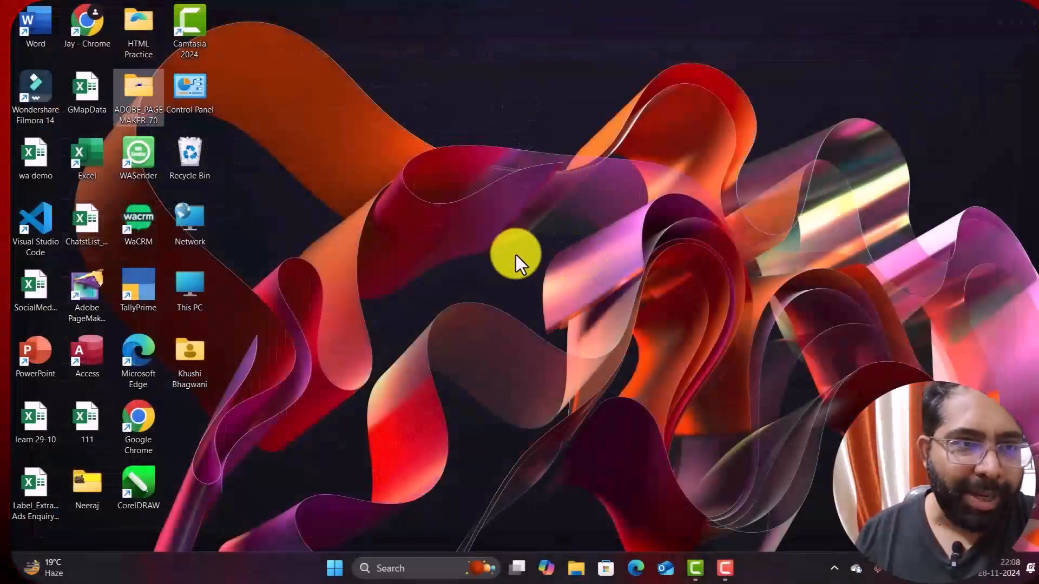
Step: Launch Adobe PageMaker 7.0 from its desktop shortcut and dismiss registration with the option "Do not display this dialog again"
right_click(371, 153)
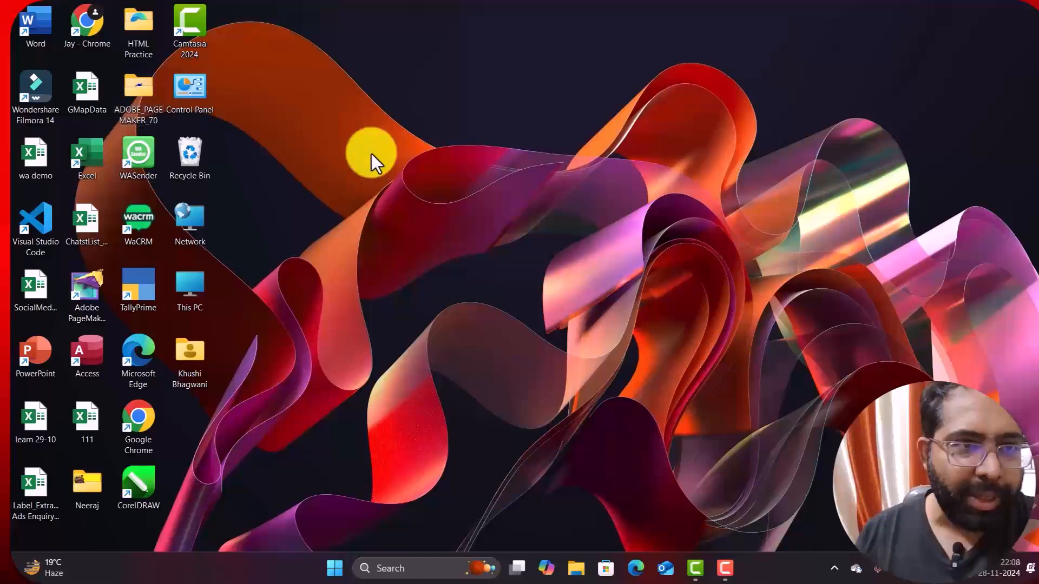
left_click(412, 245)
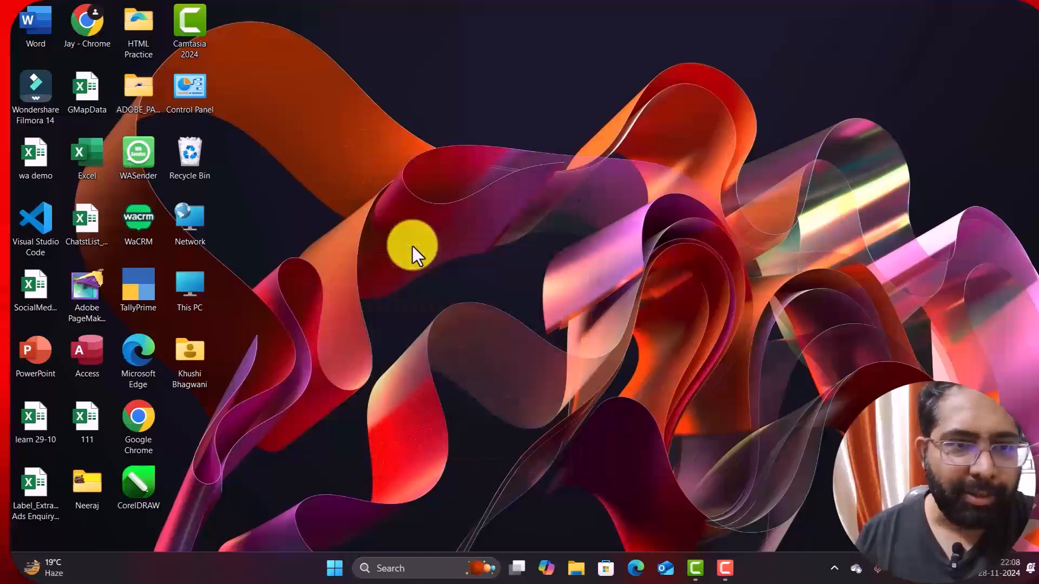
double_click(98, 291)
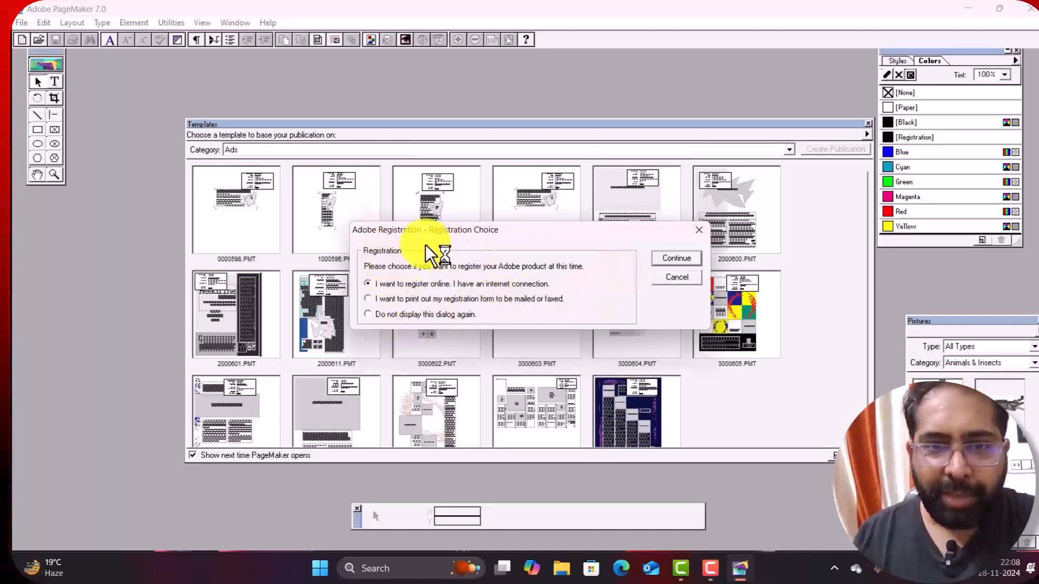
left_click(396, 315)
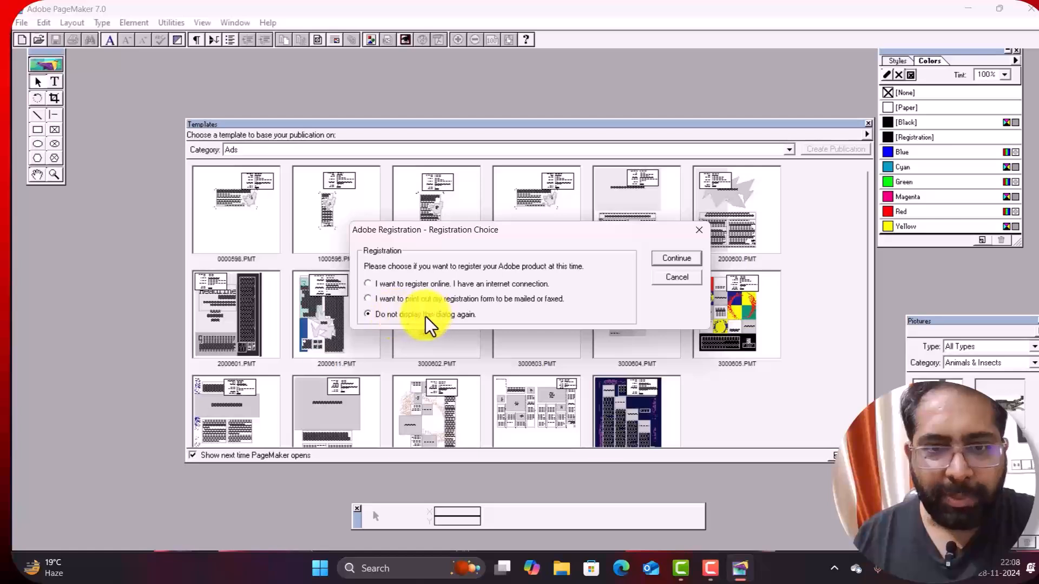
left_click(677, 259)
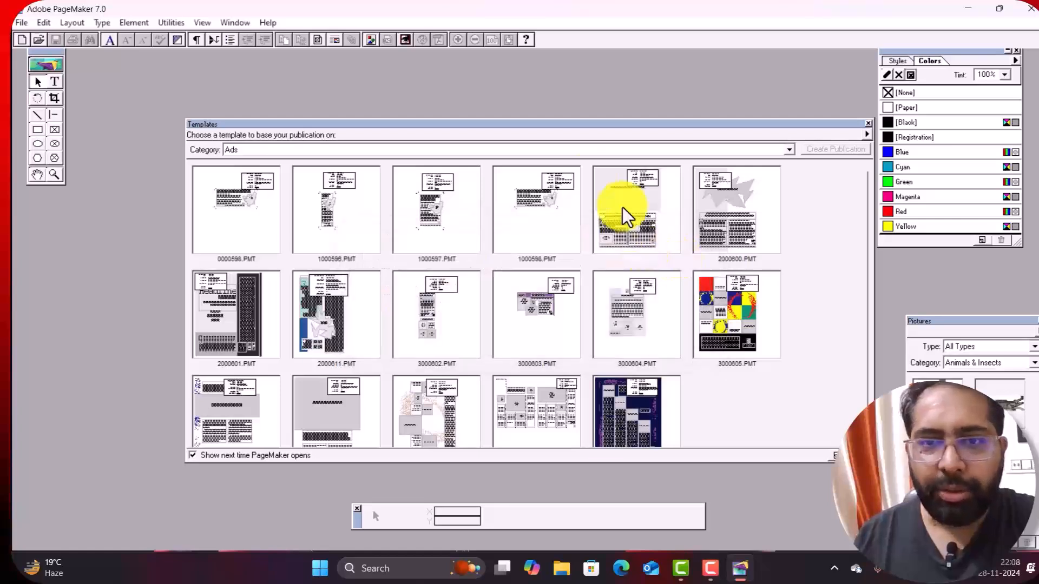
Step: Close the Templates window and move the toolbox away from the window edge into the workspace
left_click(868, 125)
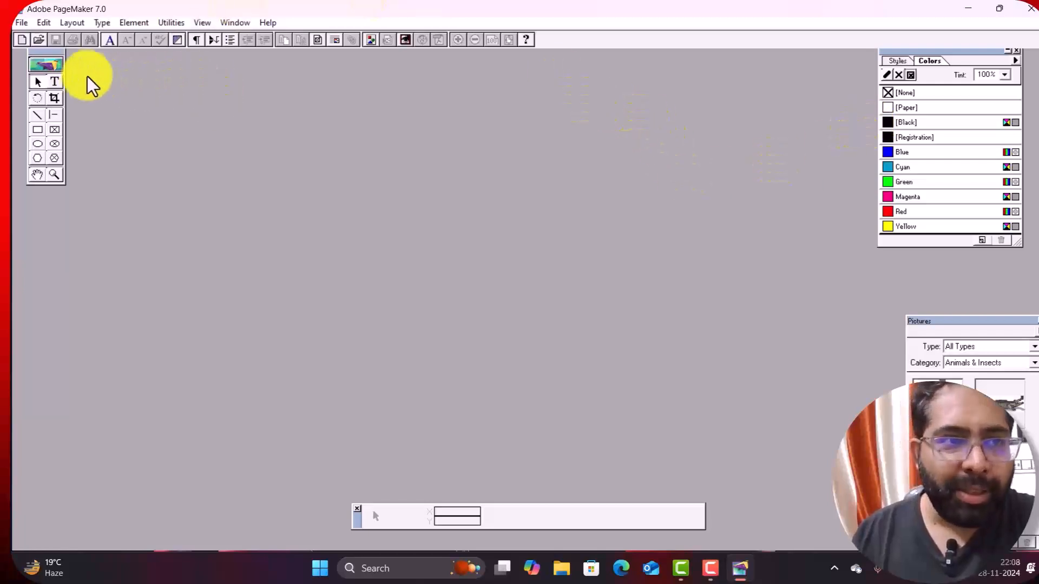
left_click_drag(51, 54, 97, 152)
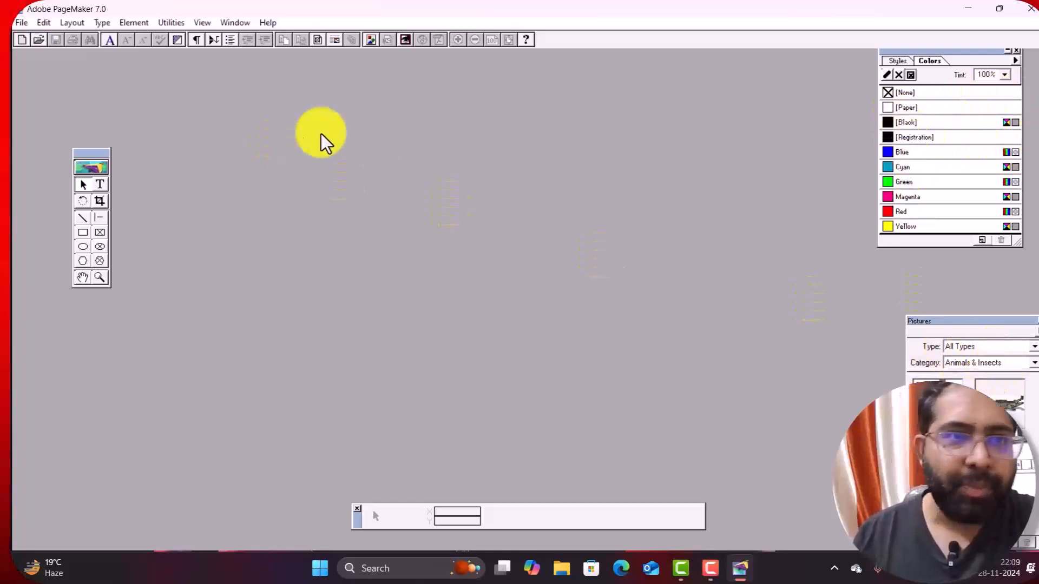
Step: Start a new publication with the A4 page size and Tall orientation
left_click(27, 24)
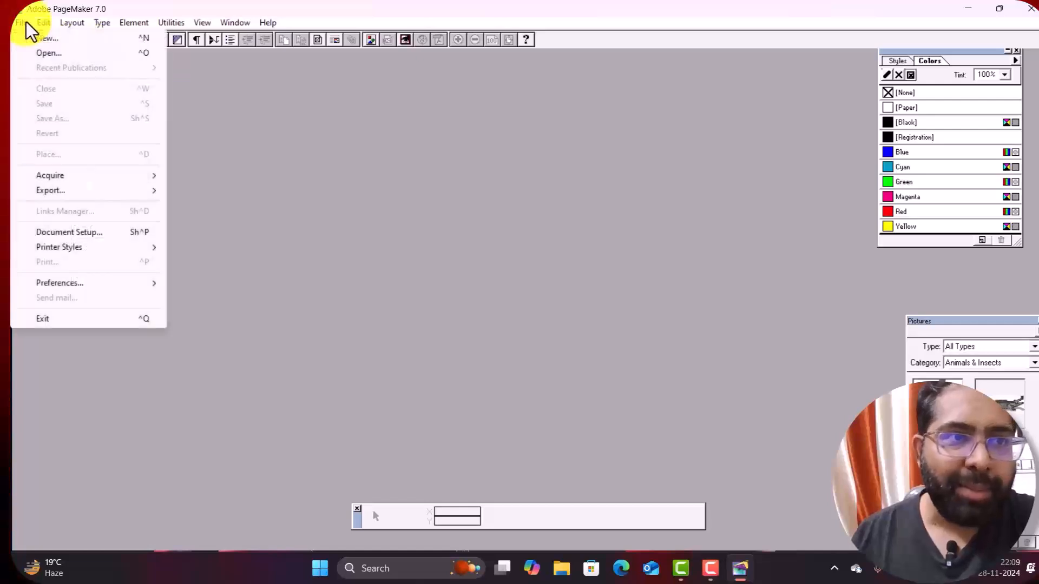
left_click(62, 35)
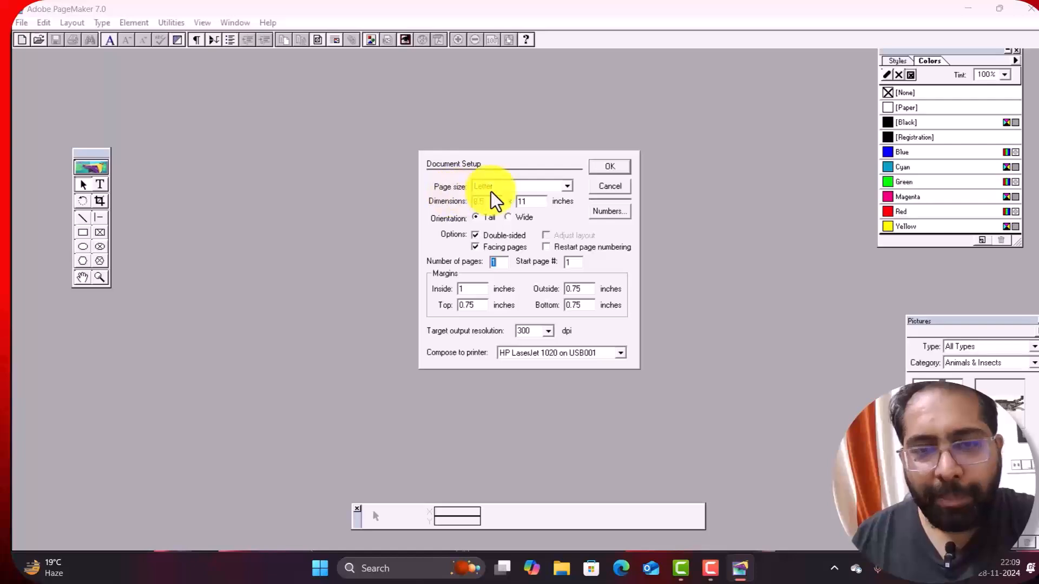
left_click(521, 187)
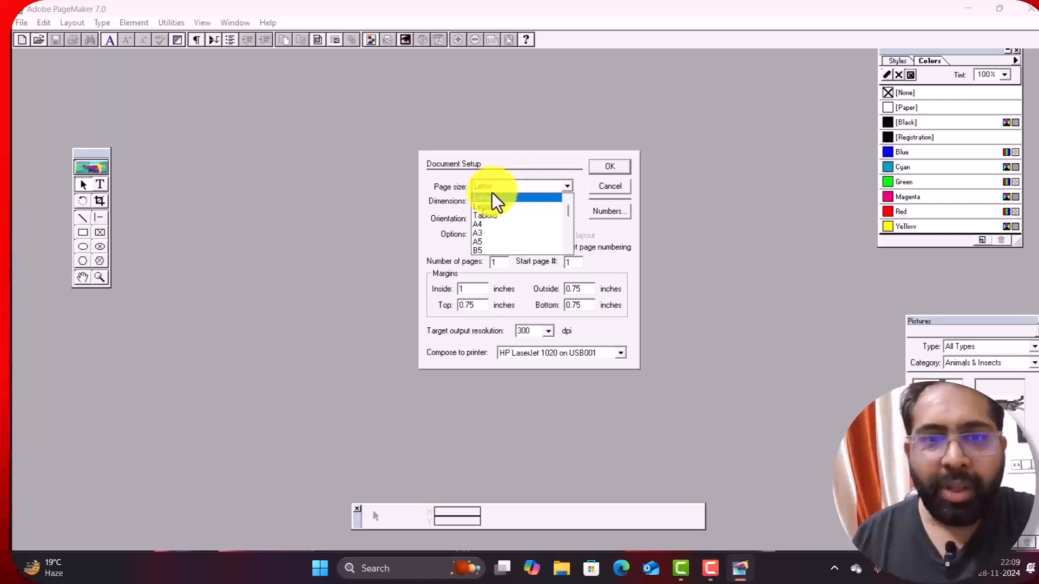
left_click(506, 226)
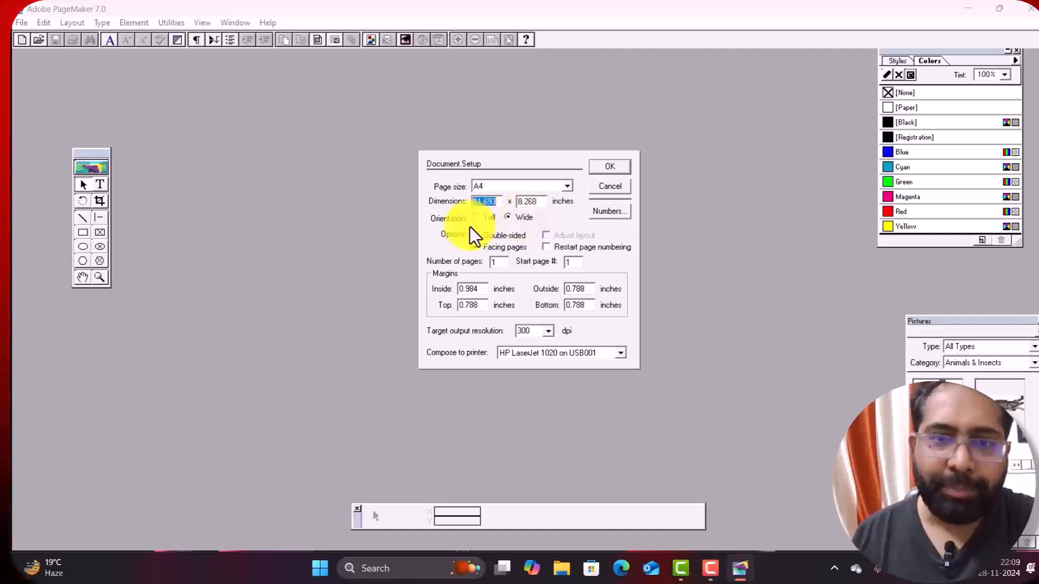
left_click(487, 219)
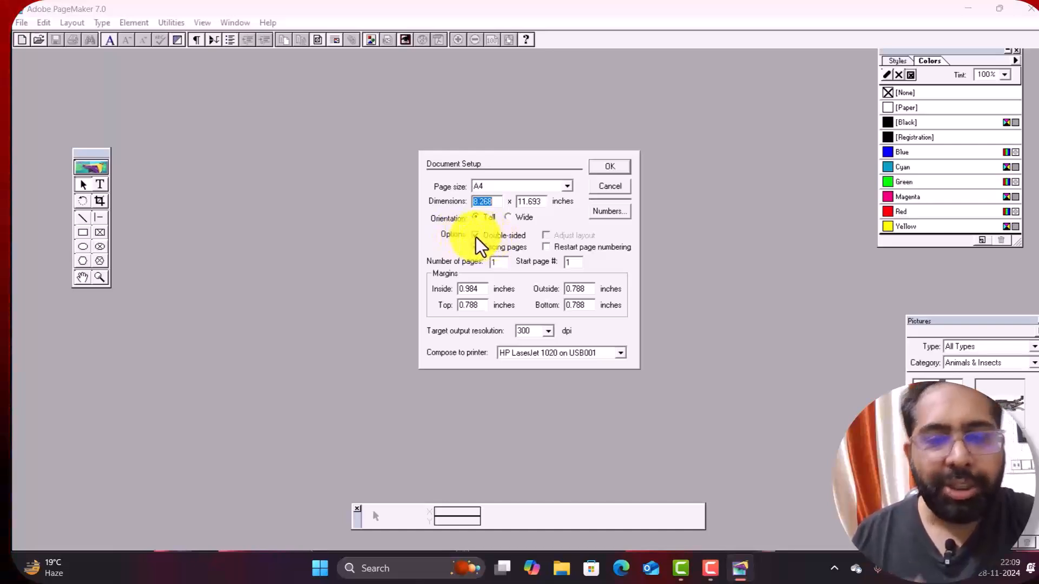
Step: Make the publication single-sided with 10 pages and 0.5 inch margins on all four sides, and create it
left_click(478, 238)
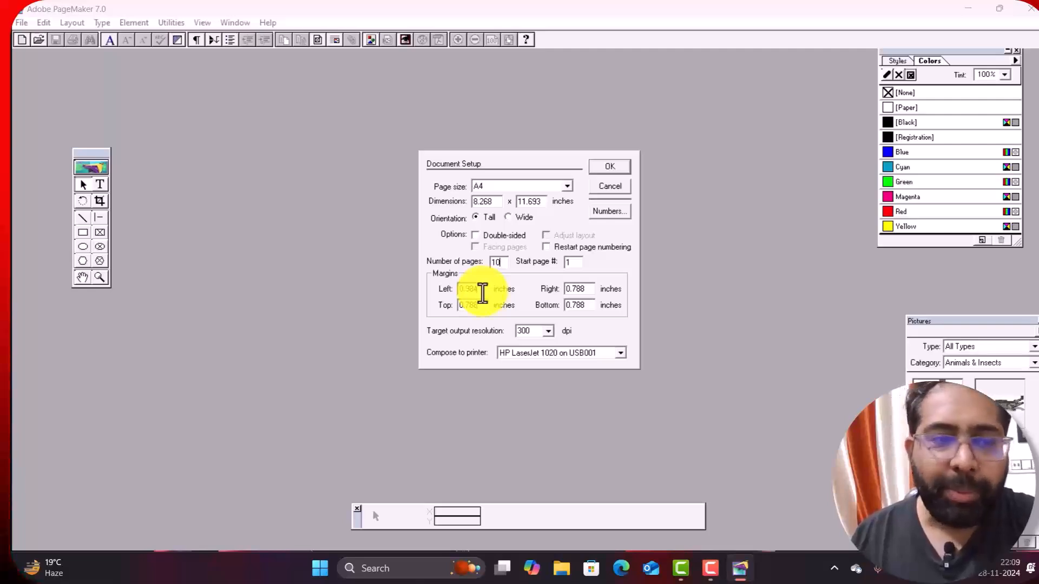
left_click_drag(483, 293, 432, 295)
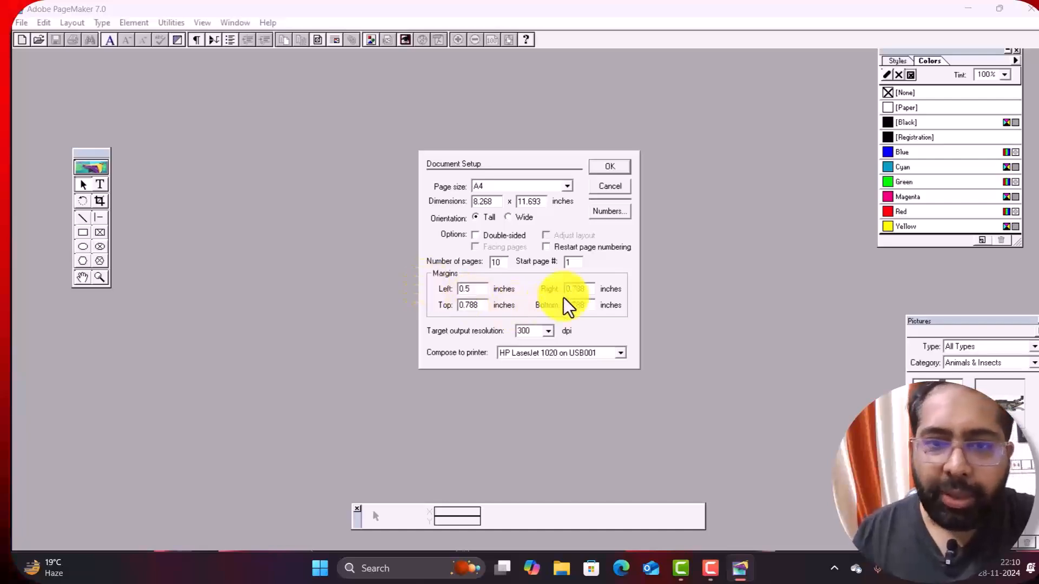
left_click_drag(592, 291, 549, 300)
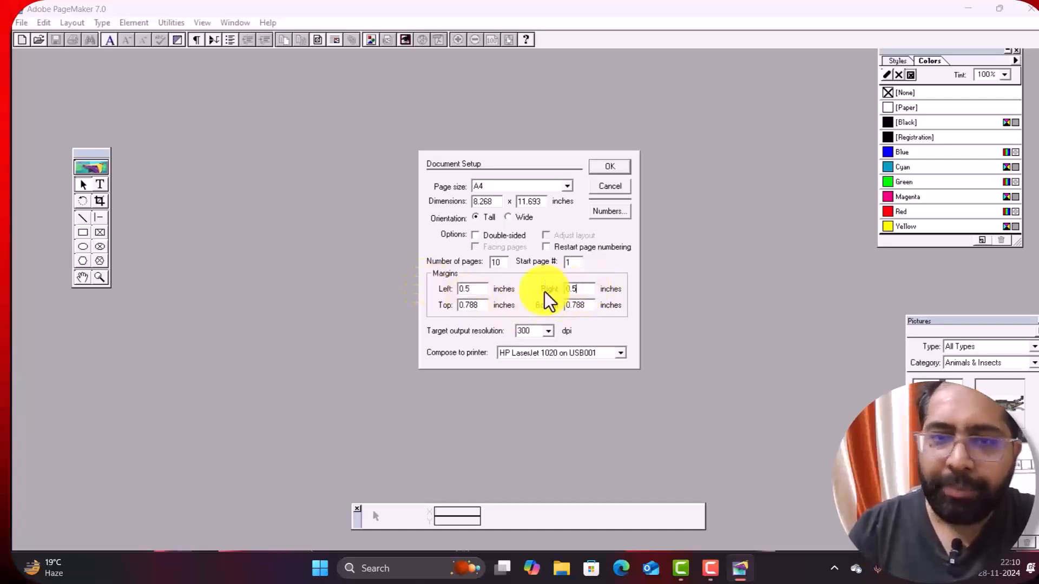
left_click_drag(483, 306, 432, 306)
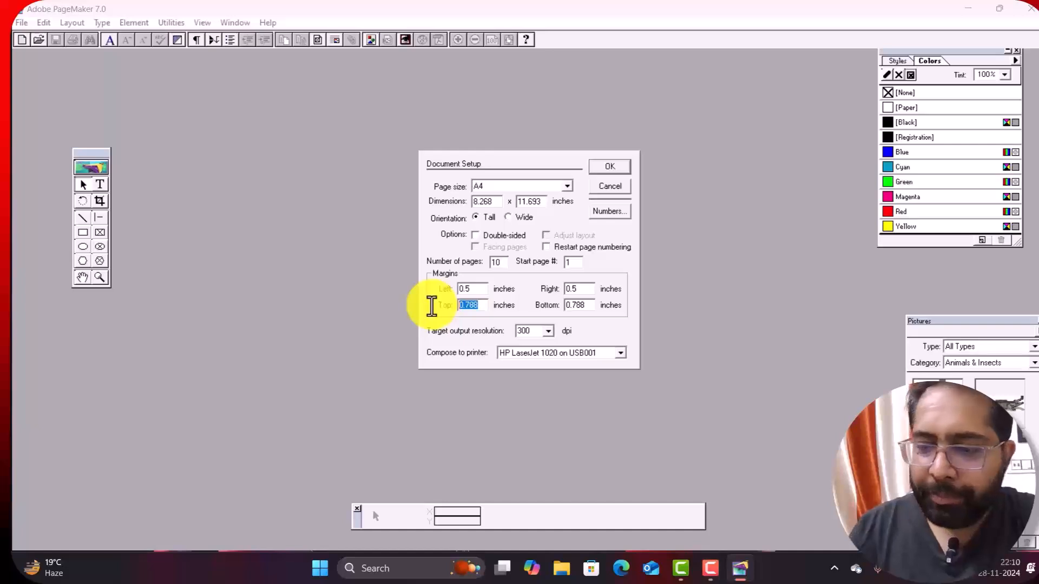
left_click_drag(593, 306, 533, 314)
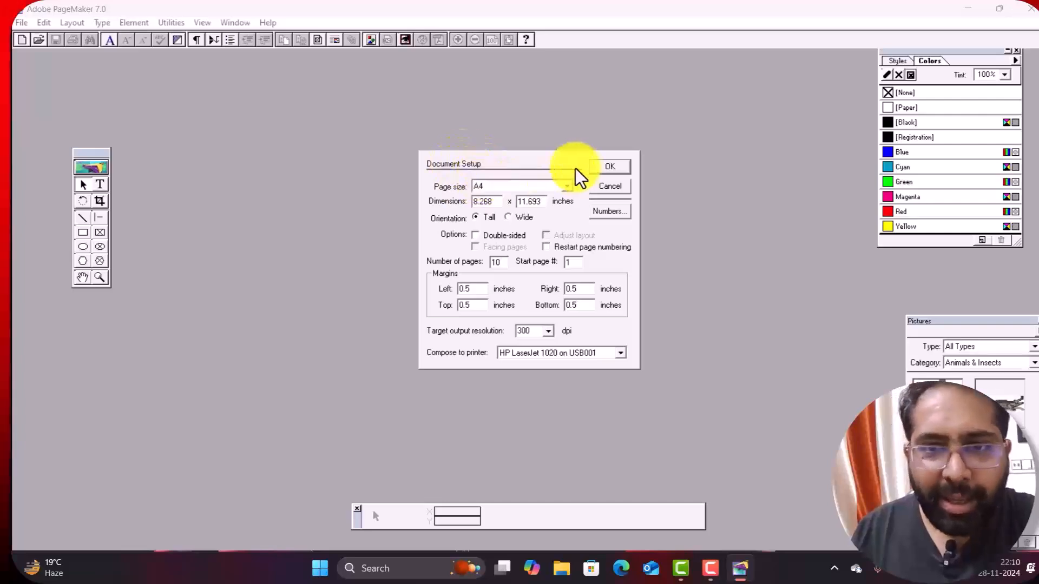
left_click(618, 171)
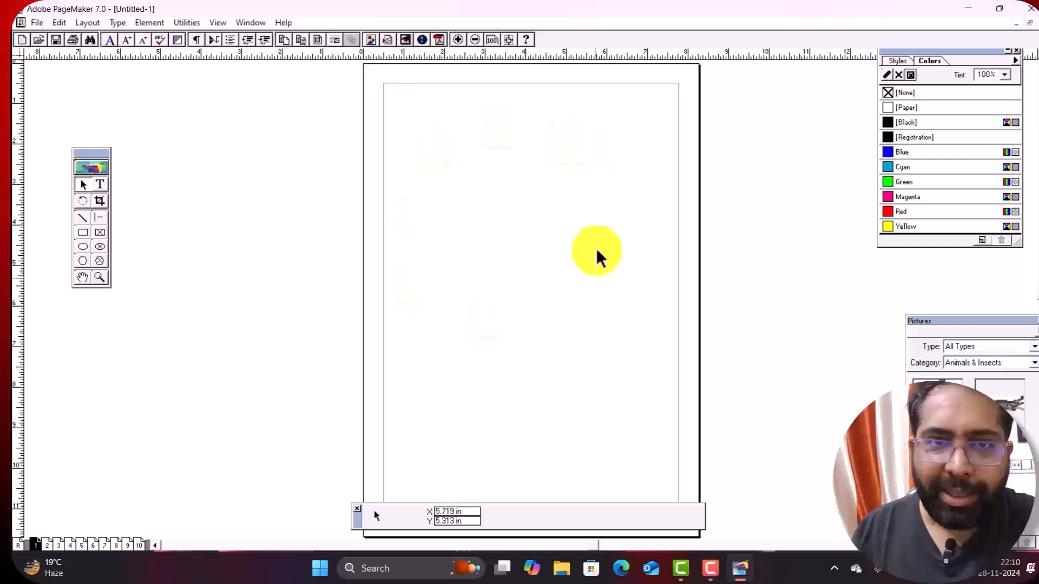
Step: View the page at 25%, 50% and 100% size and pan it with the Hand tool to examine its upper part
right_click(494, 145)
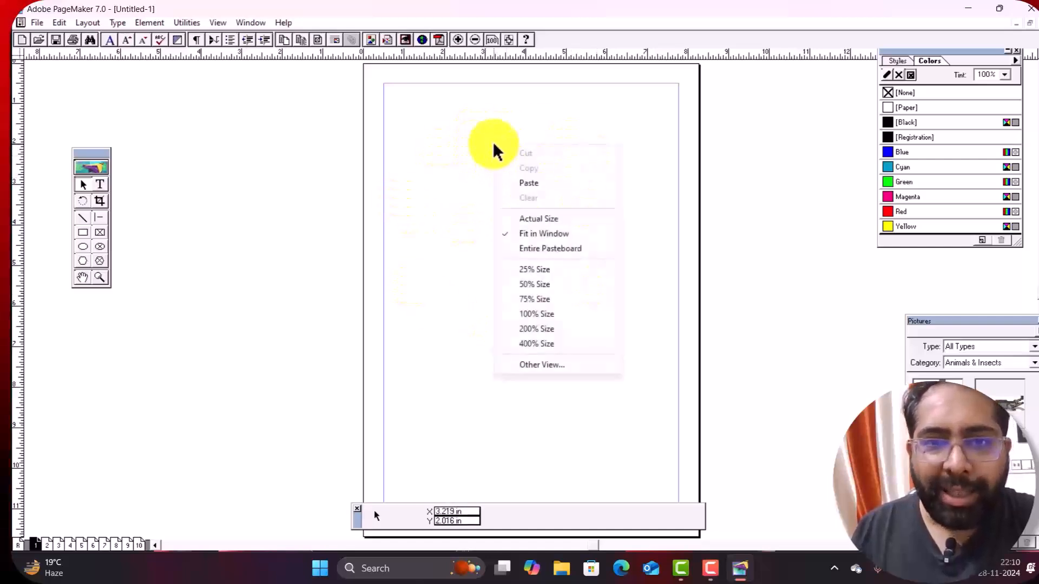
left_click(537, 270)
right_click(538, 295)
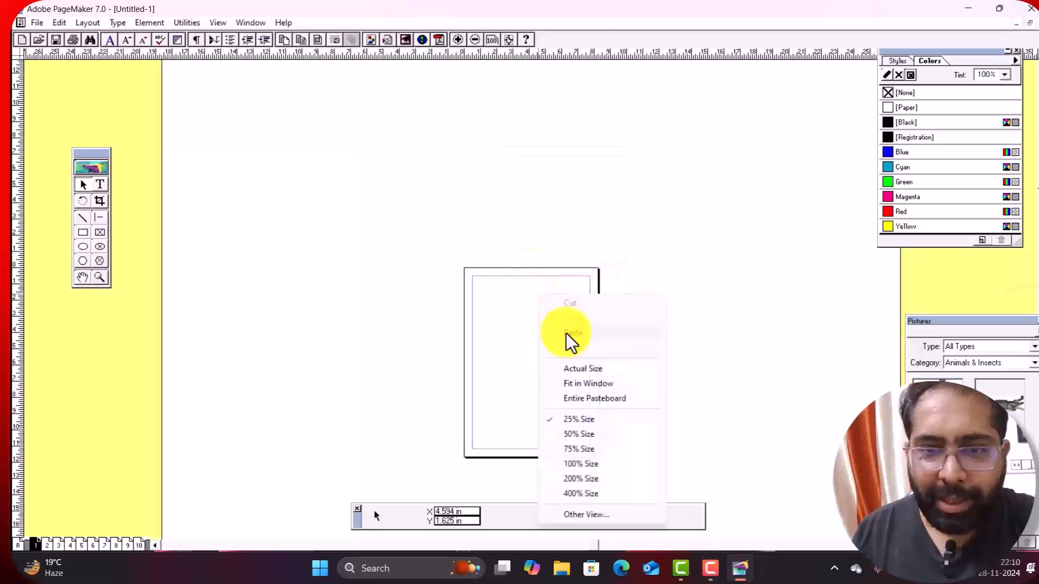
left_click(597, 437)
right_click(531, 295)
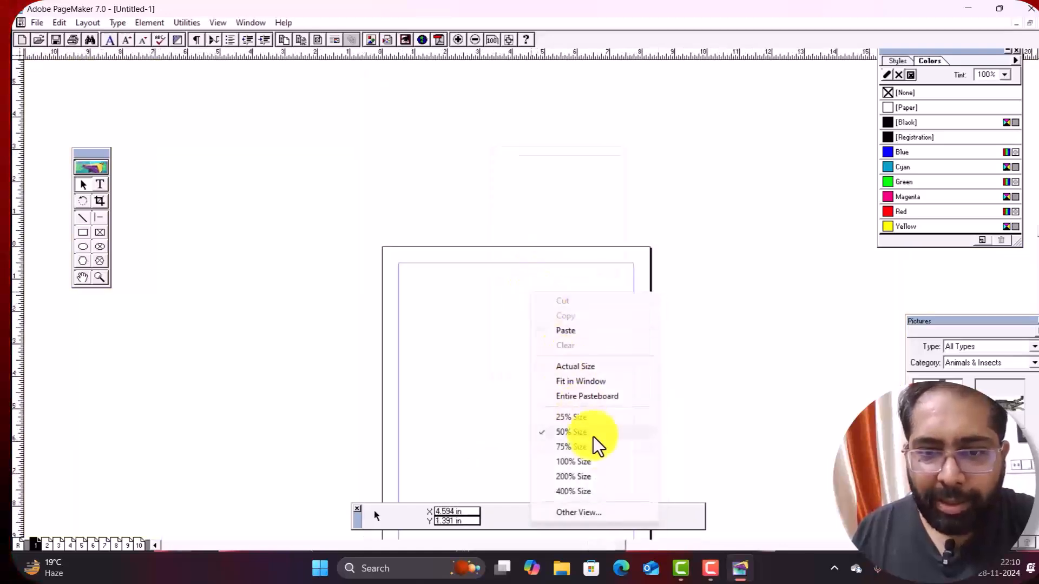
left_click(601, 462)
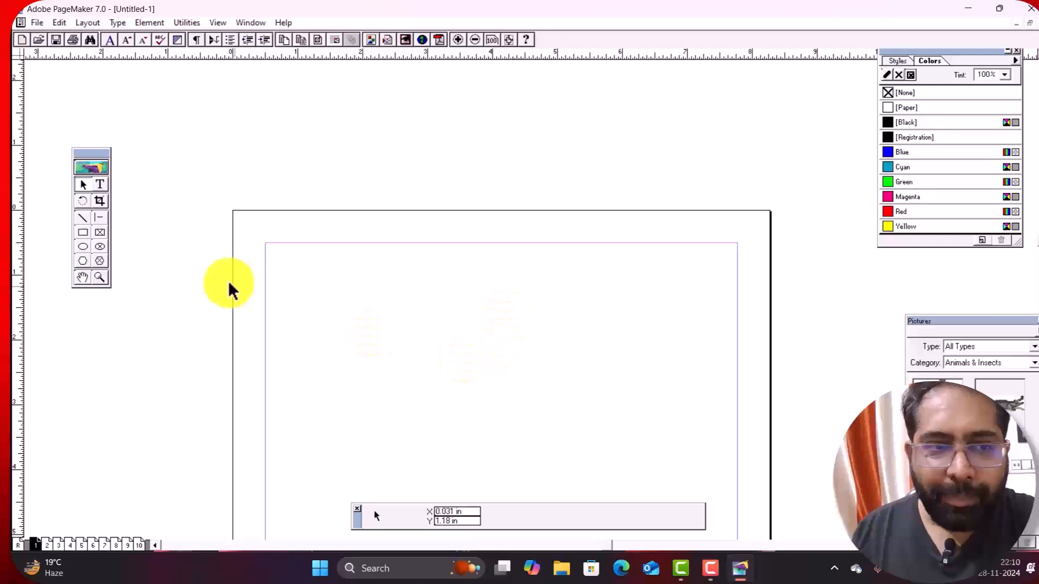
left_click(82, 278)
left_click_drag(351, 348, 469, 300)
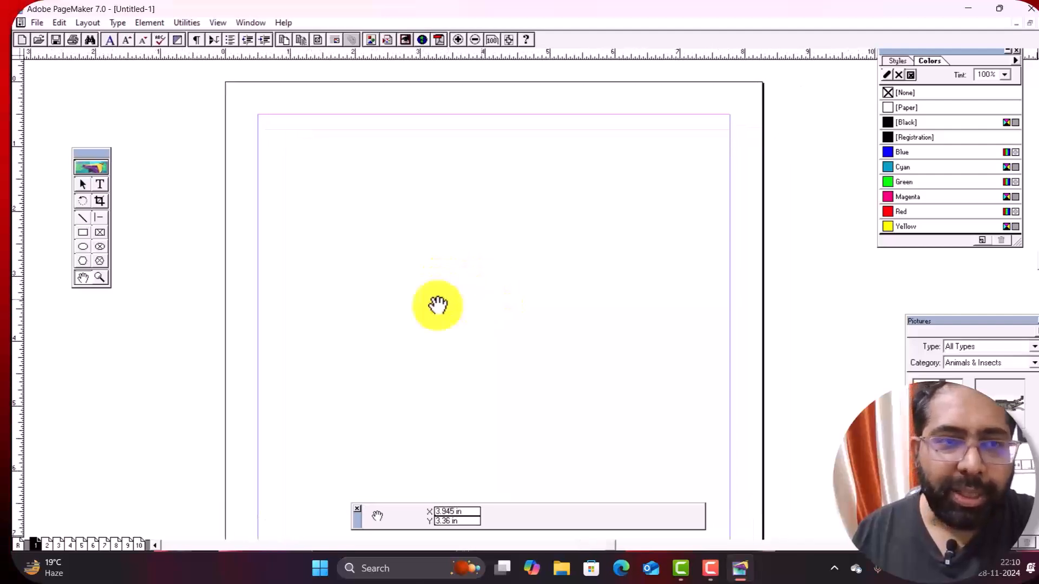
left_click(82, 185)
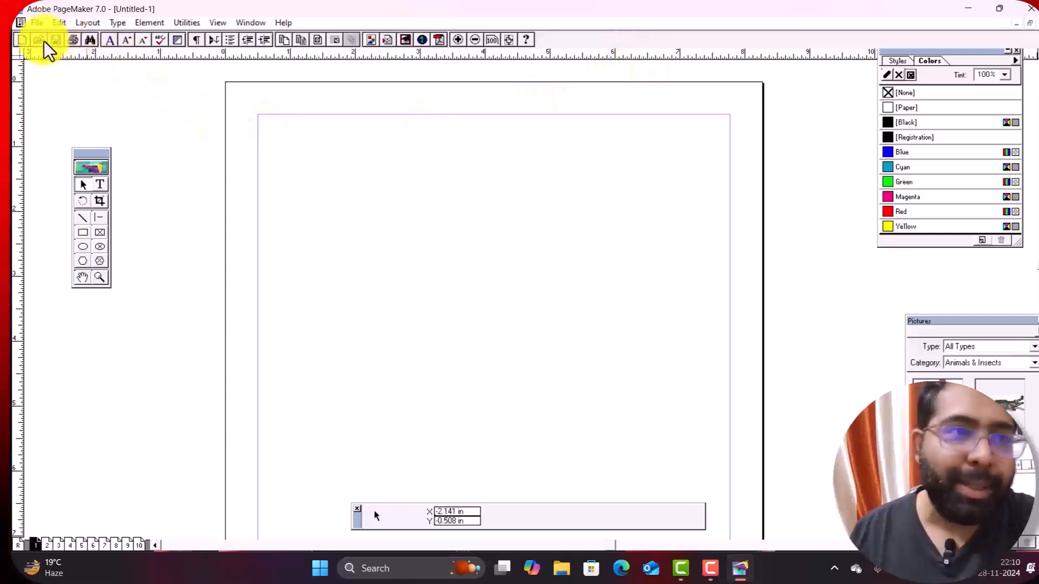
Step: Set both the general measurement unit and the vertical ruler to Millimeters in the general preferences
left_click(38, 24)
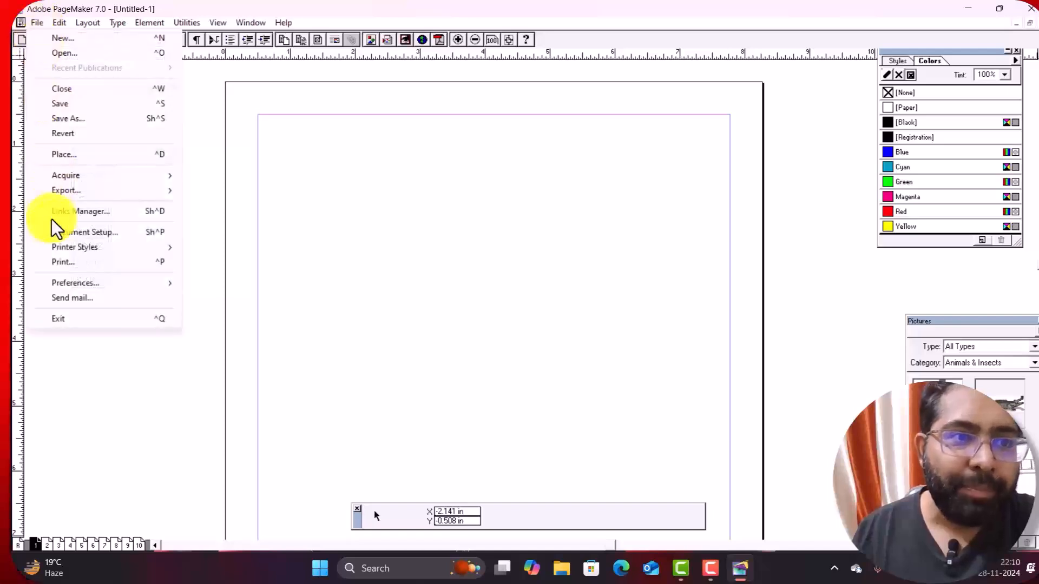
mouse_move(91, 290)
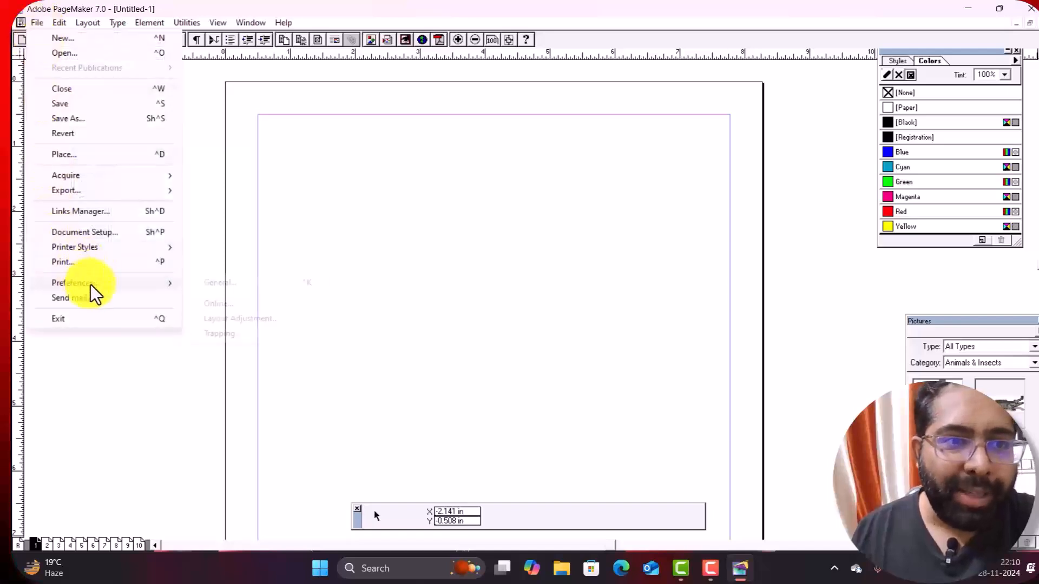
left_click(237, 285)
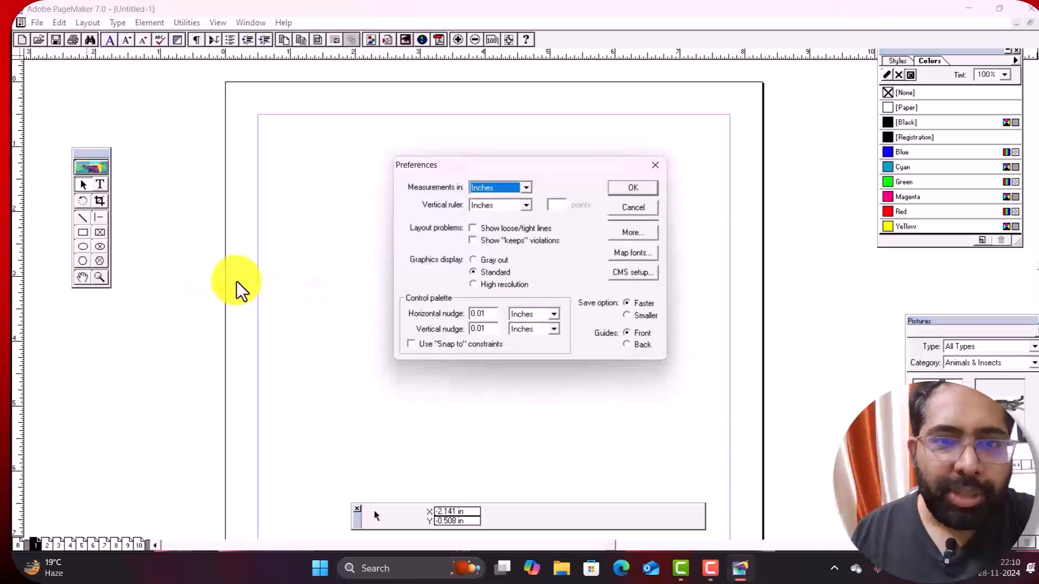
left_click(495, 189)
left_click(493, 218)
left_click(496, 205)
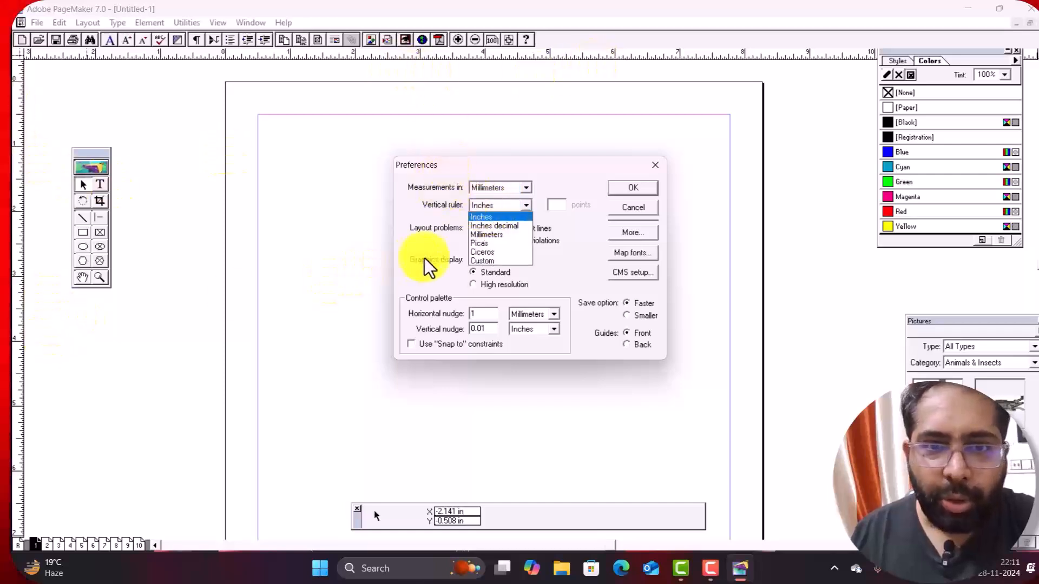
left_click(490, 235)
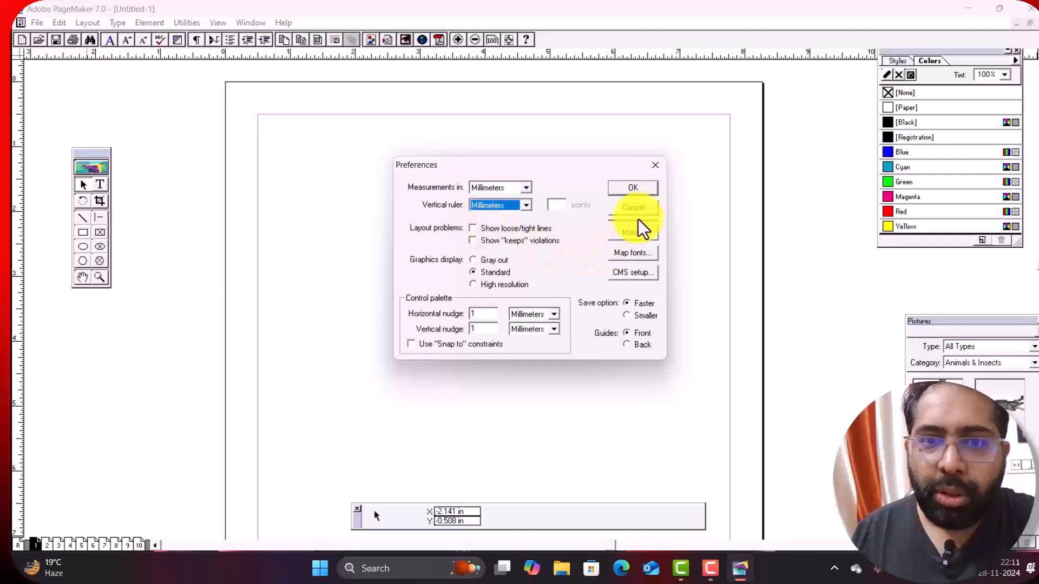
left_click(634, 191)
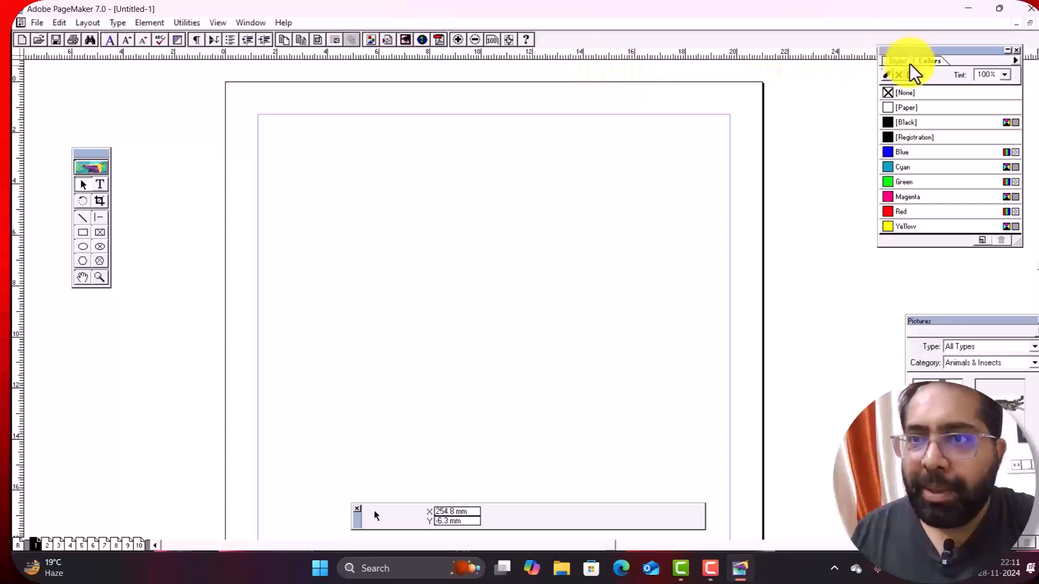
Step: Move the Colors palette beside the page and the Control palette up onto the lower part of the page
left_click_drag(914, 50, 869, 172)
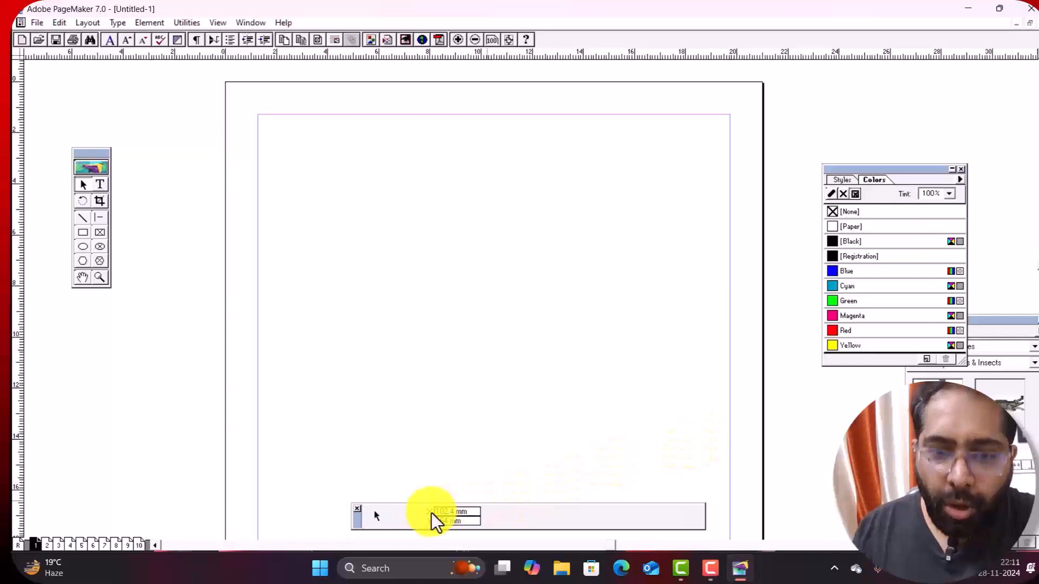
left_click_drag(357, 524, 330, 348)
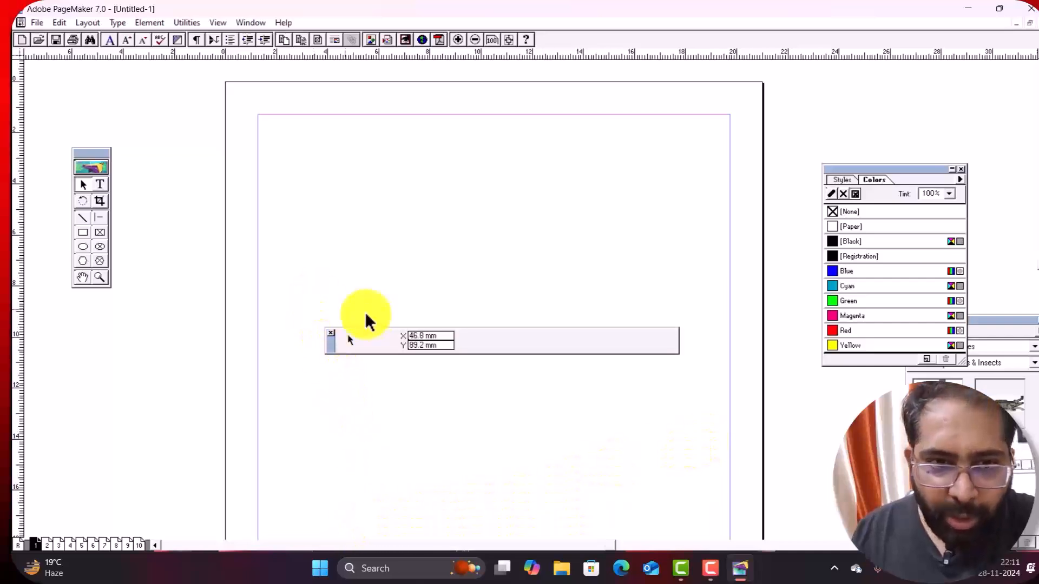
left_click_drag(335, 452, 290, 478)
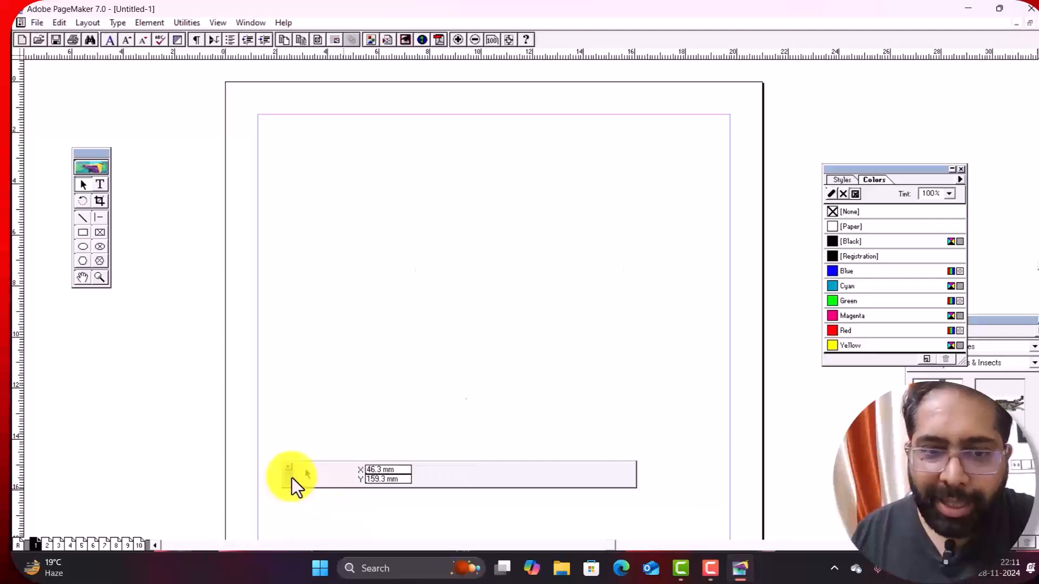
Step: Close and reopen the Control palette, and do the same with the Colors palette
key("ctrl+apostrophe")
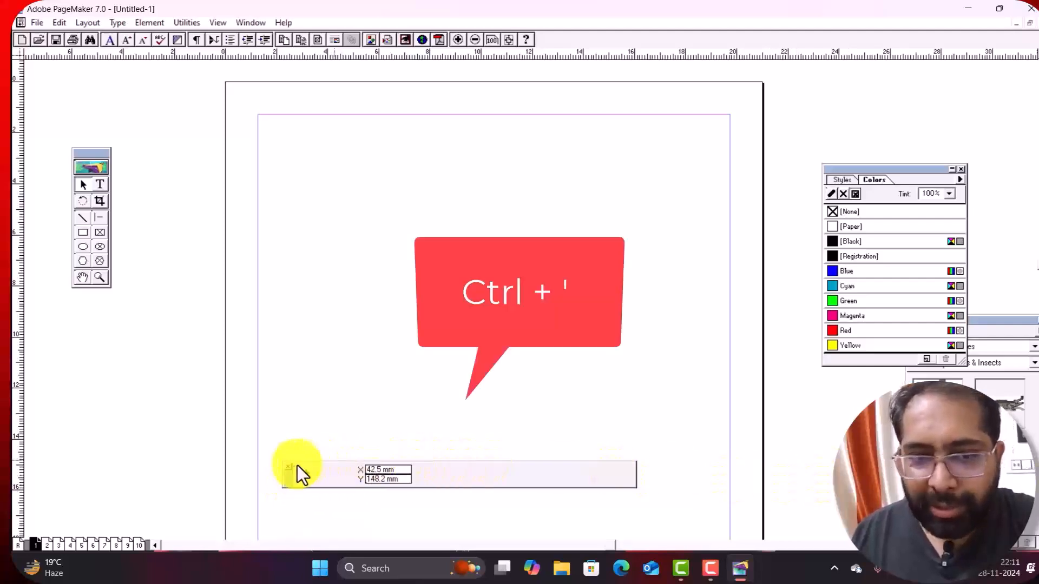
left_click(287, 467)
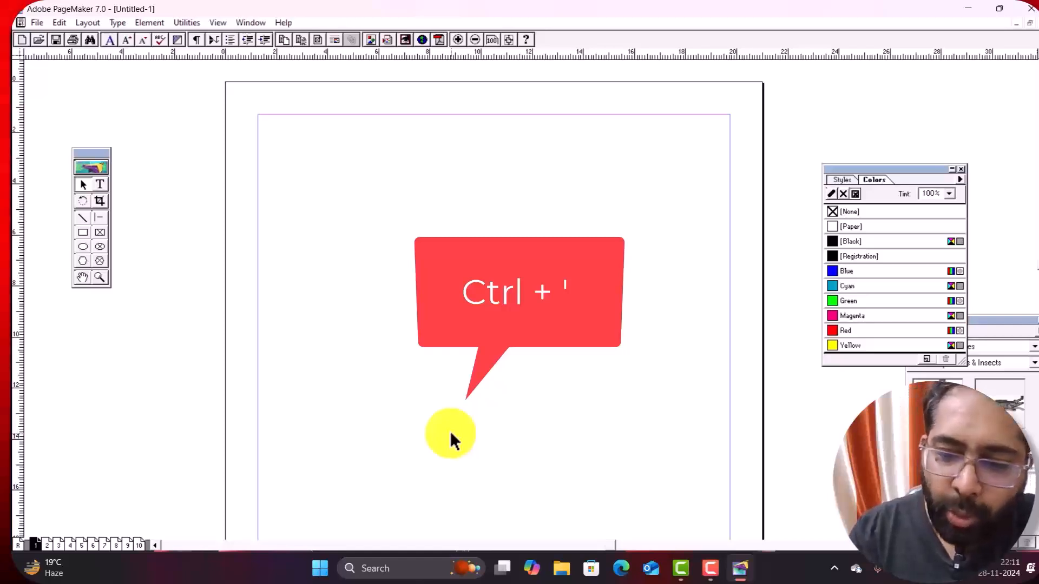
key("ctrl+apostrophe")
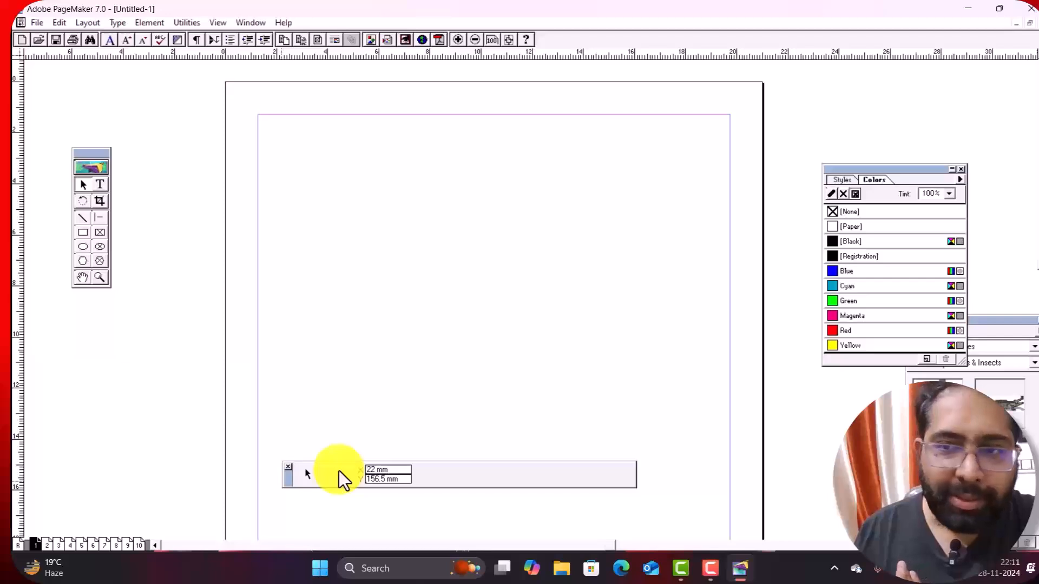
left_click(961, 170)
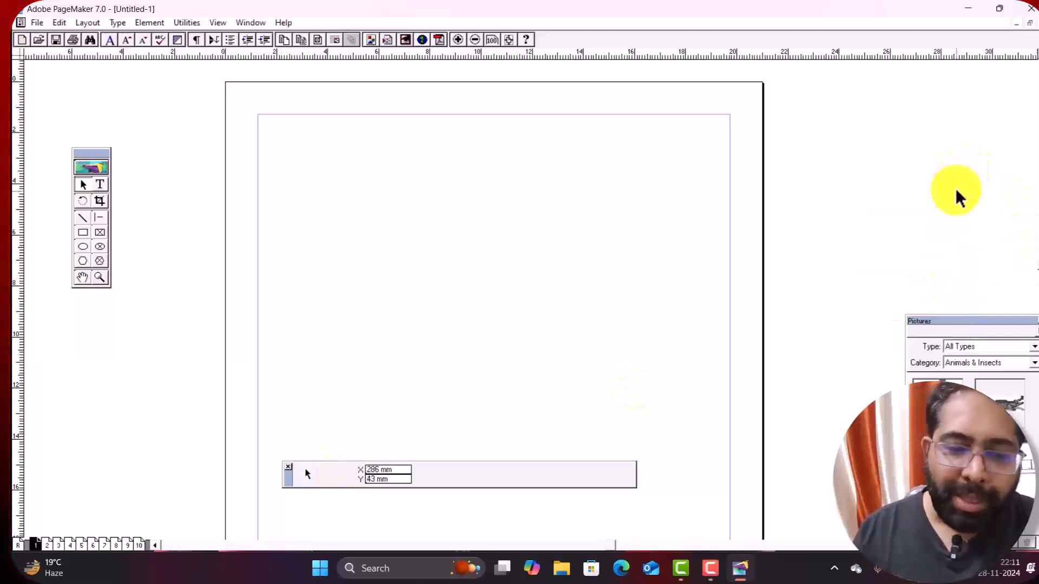
key("ctrl+j")
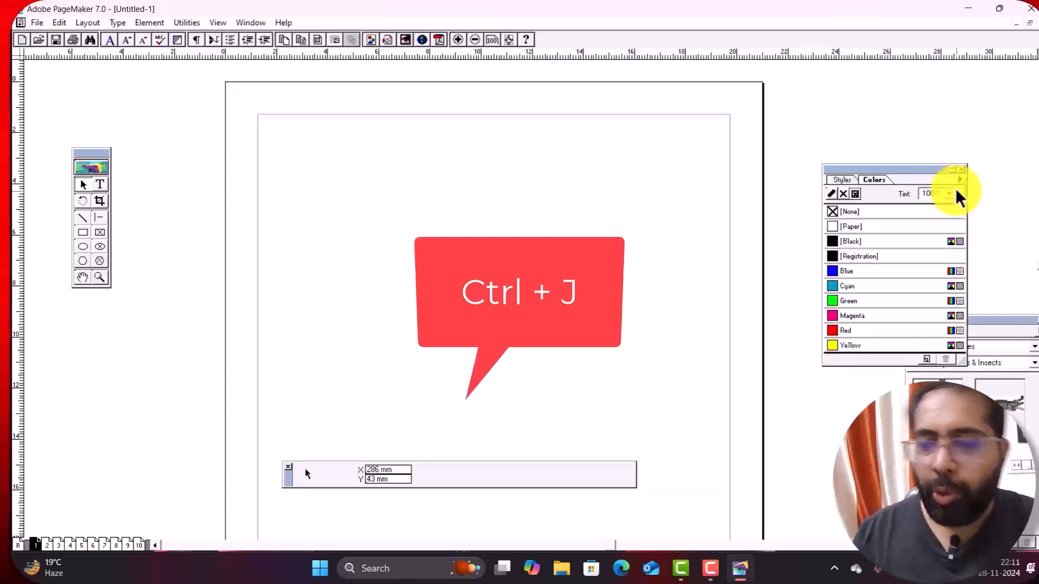
Step: Shift the Colors palette slightly higher and the toolbox slightly closer to the page
left_click_drag(892, 177, 881, 157)
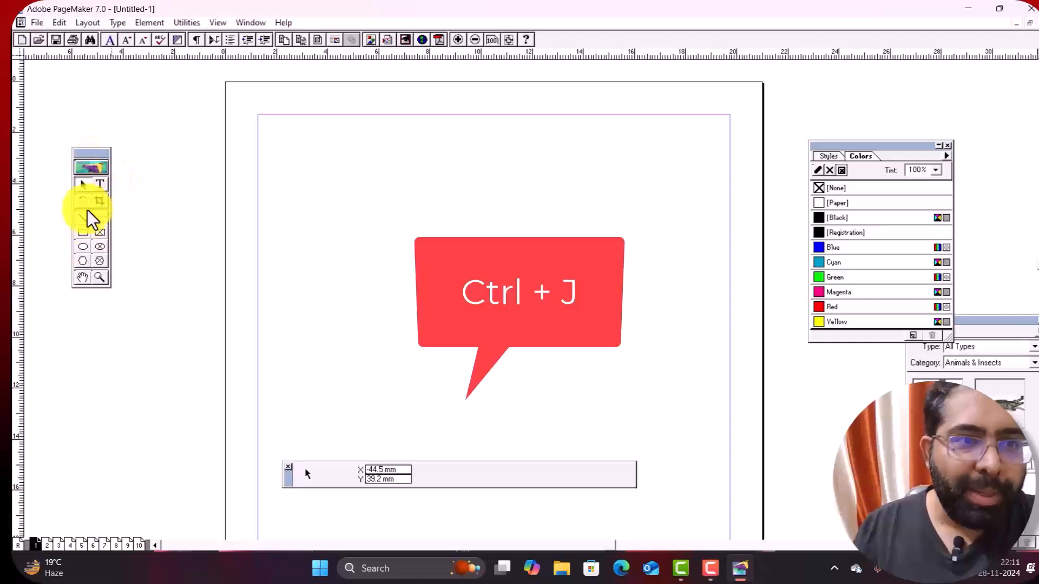
left_click_drag(85, 156, 109, 182)
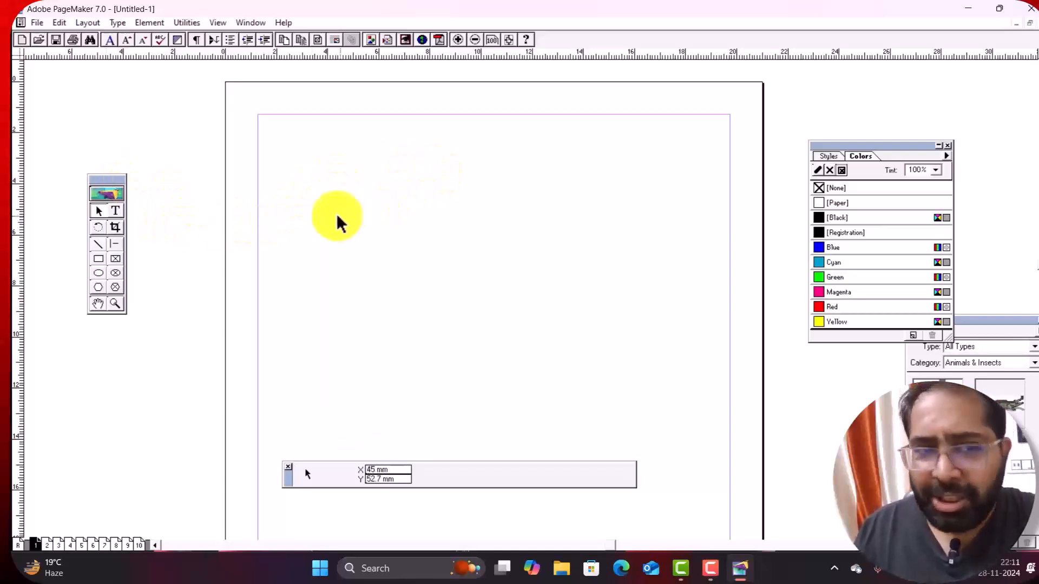
Step: Draw a rectangle near the page's upper-left margin corner and set its size to 92 mm wide by 54 mm high
left_click(99, 262)
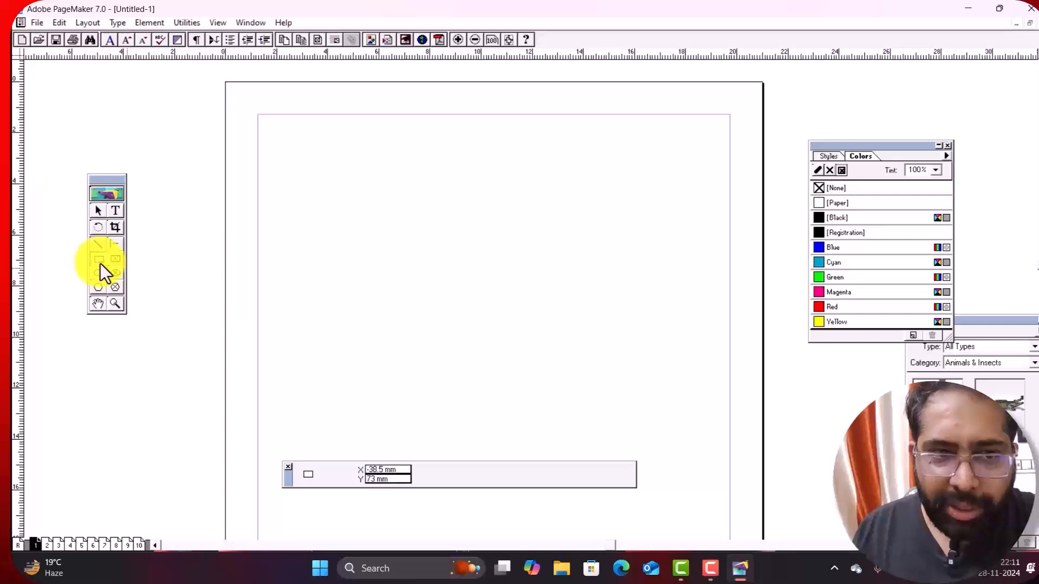
left_click_drag(293, 130, 459, 204)
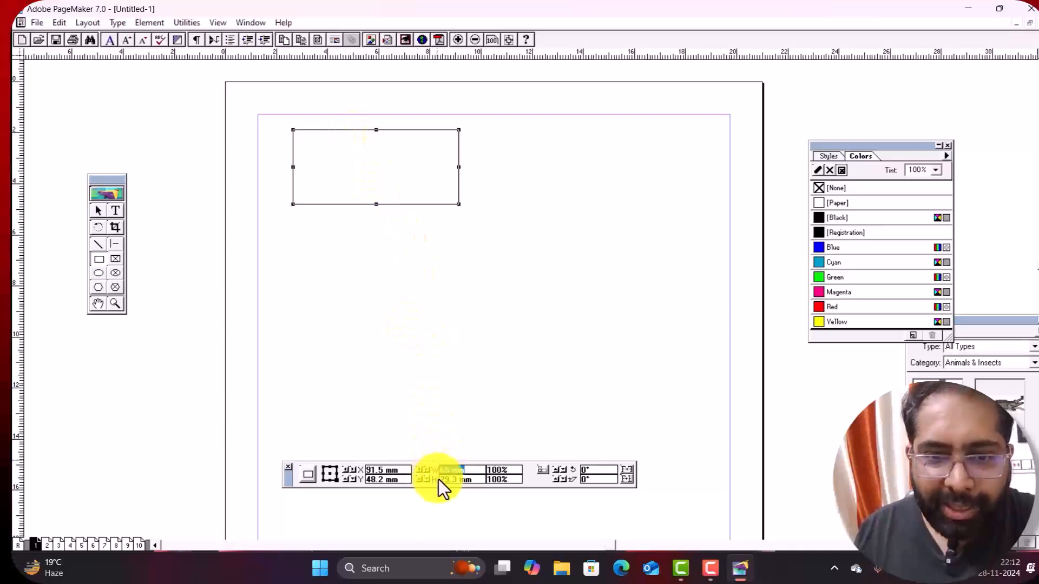
left_click(468, 470)
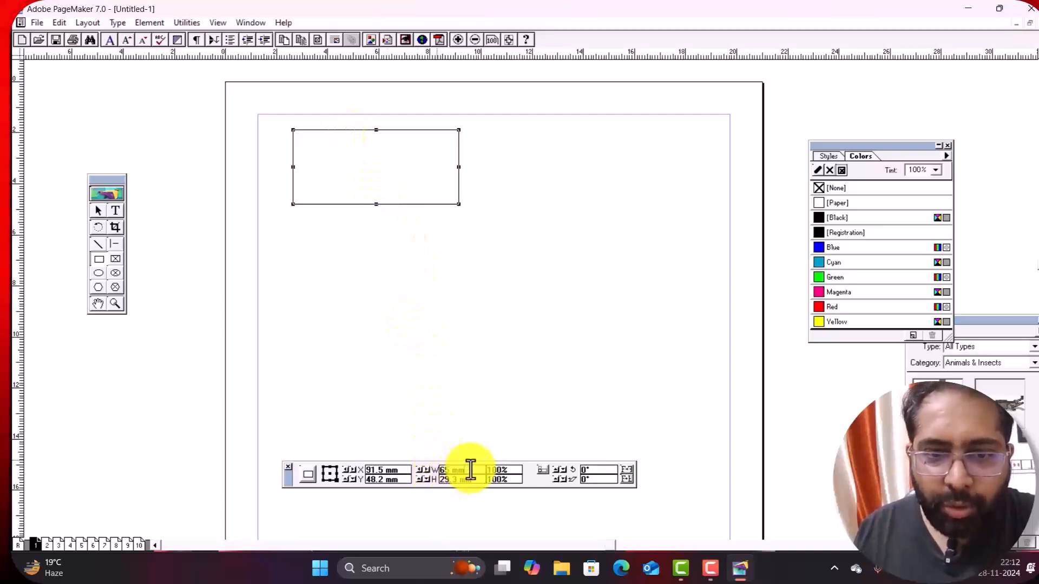
left_click_drag(469, 470, 432, 471)
type("92")
key("Return")
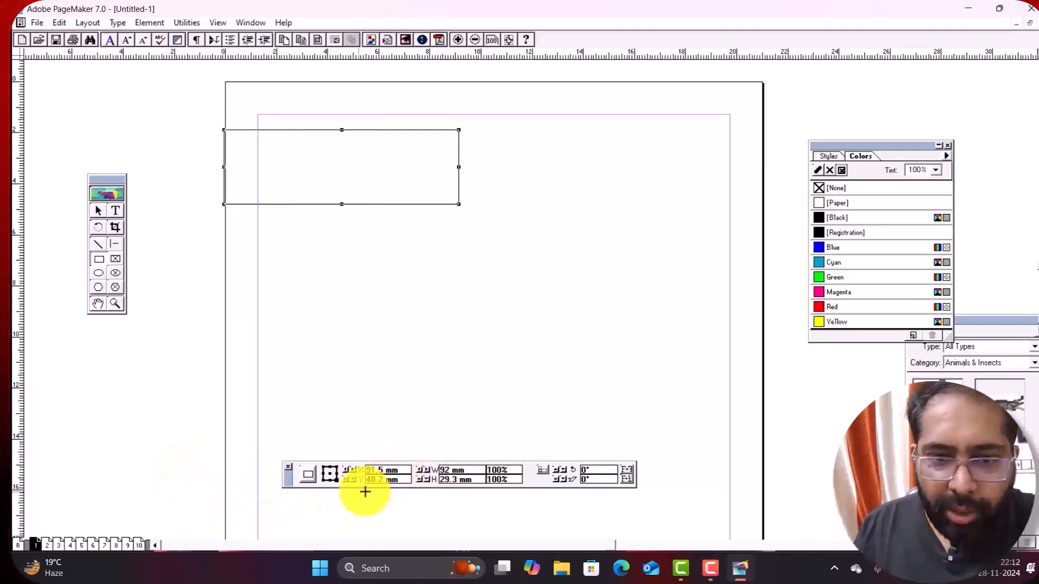
left_click_drag(471, 482, 417, 481)
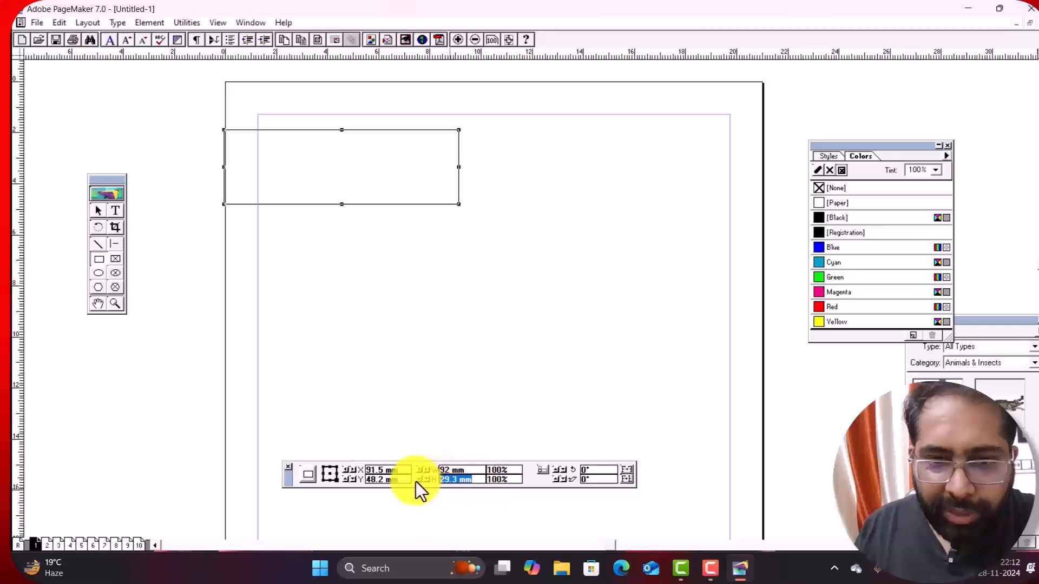
type("54")
key("Return")
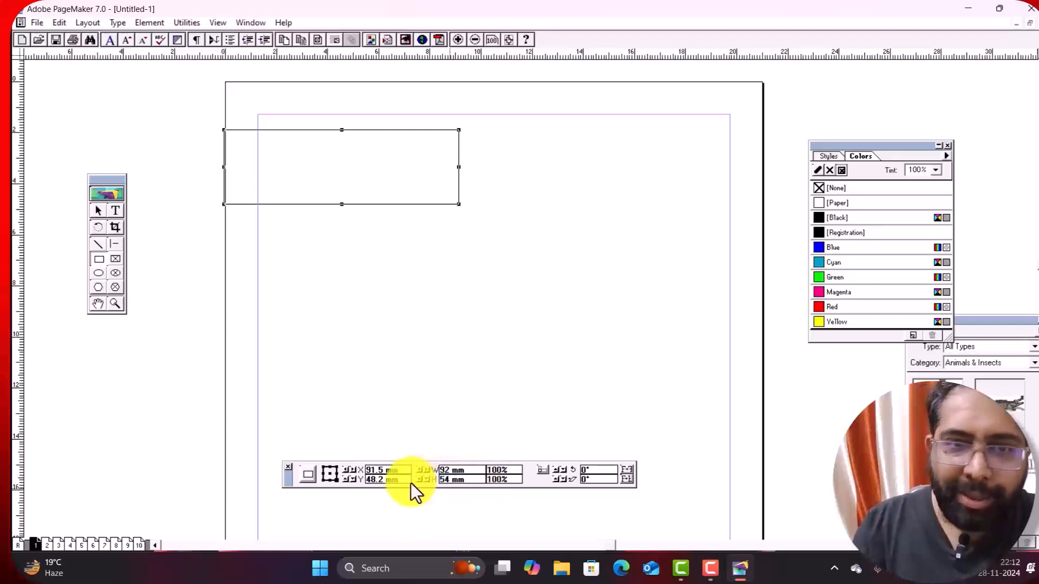
left_click(97, 212)
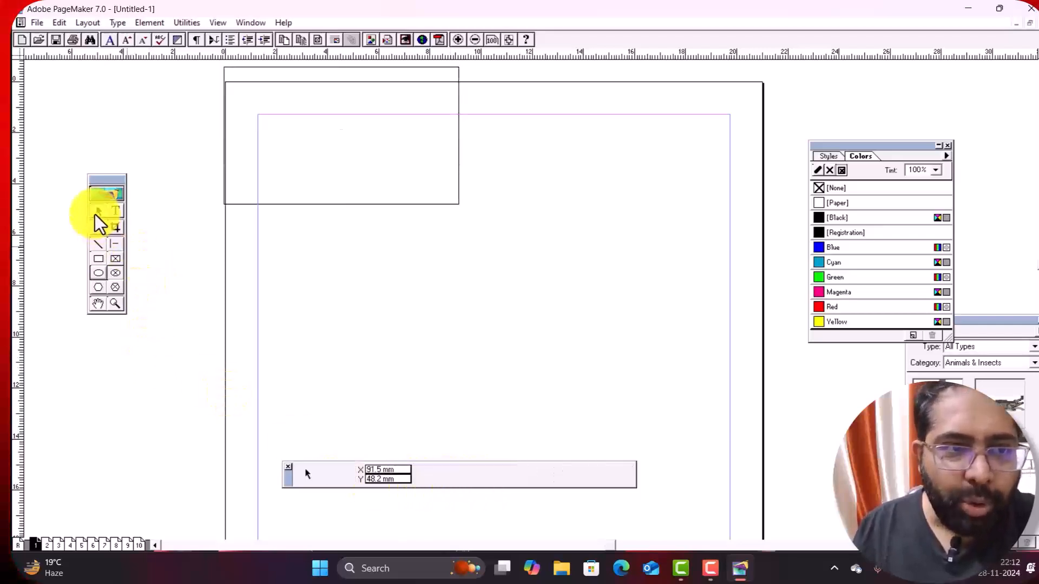
Step: Move the 92 × 54 mm rectangle fully inside the margins near the page's upper-left margin corner
left_click(411, 203)
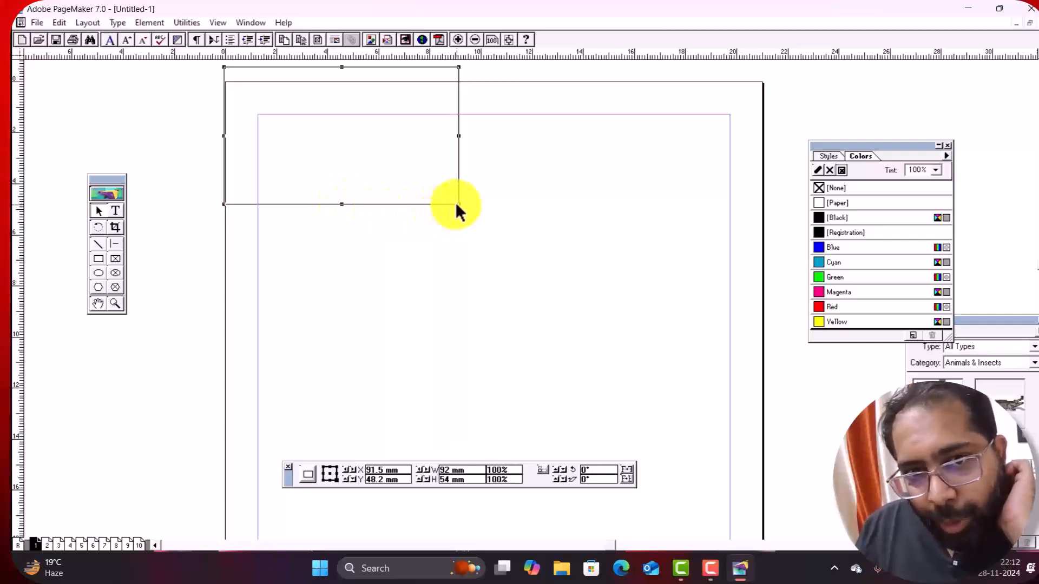
left_click_drag(408, 204, 492, 280)
left_click_drag(479, 144, 448, 142)
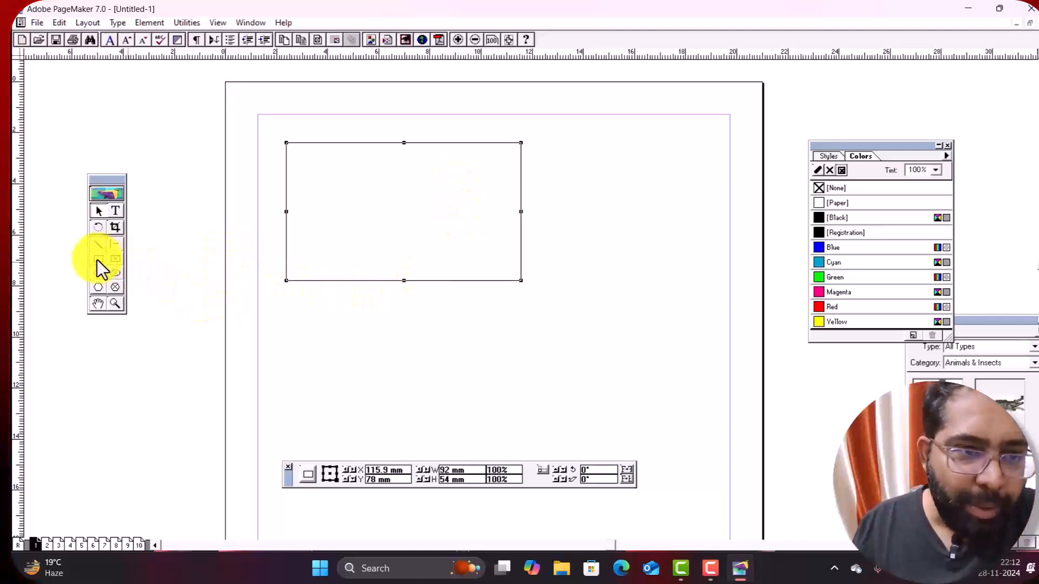
Step: Draw a constrained horizontal line about 92 mm long across the rectangle's upper part, from its left edge to its right edge
left_click(116, 246)
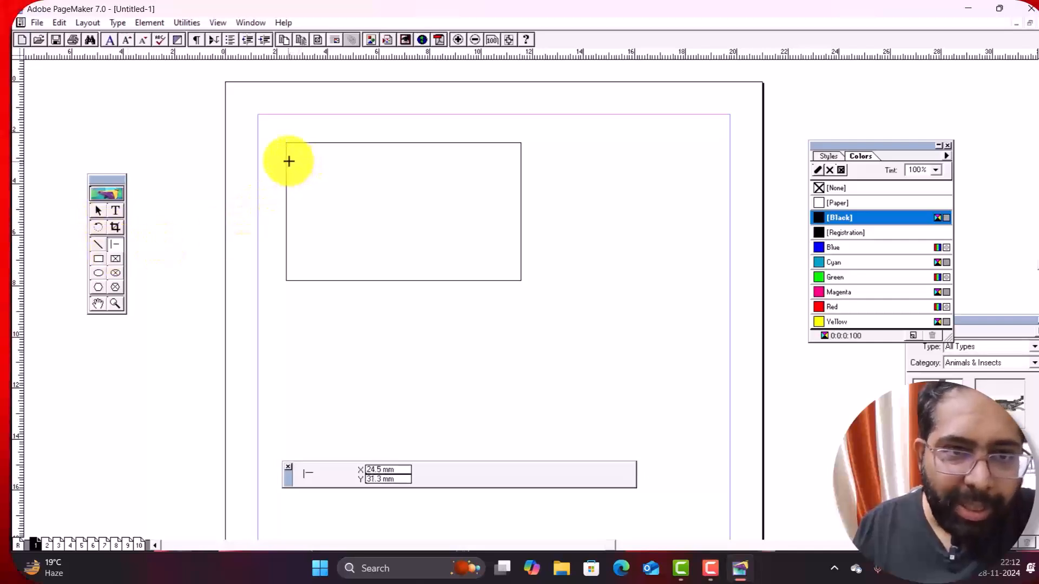
left_click_drag(287, 161, 522, 207)
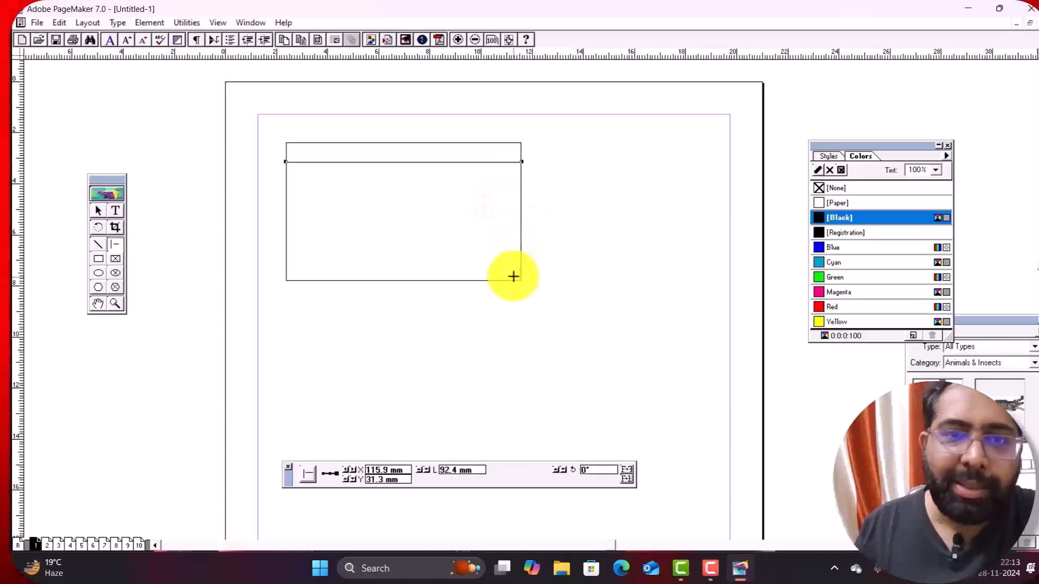
left_click(98, 209)
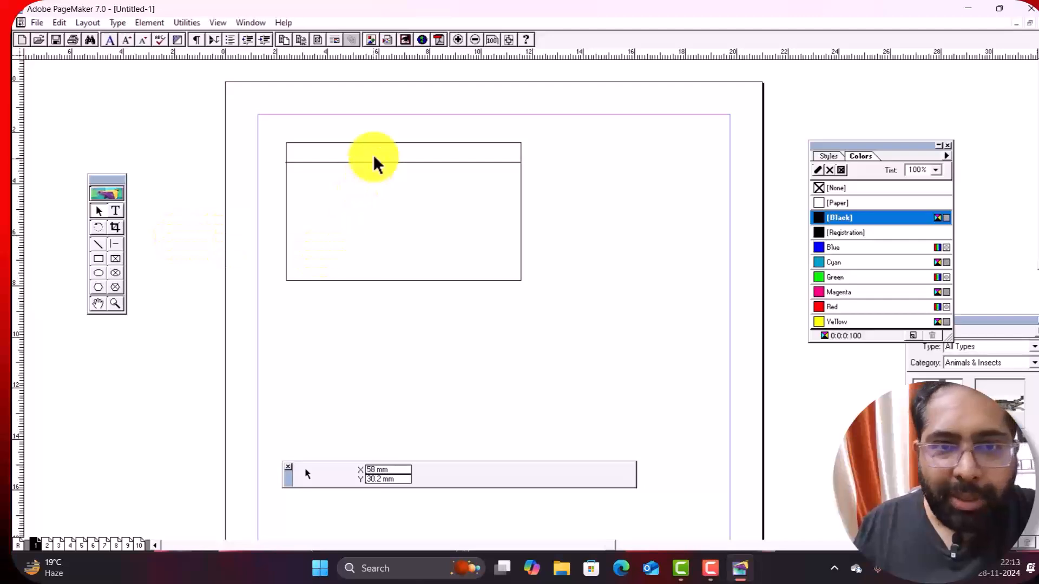
Step: Colour the rectangle's stroke Red and its fill Cyan
left_click(420, 143)
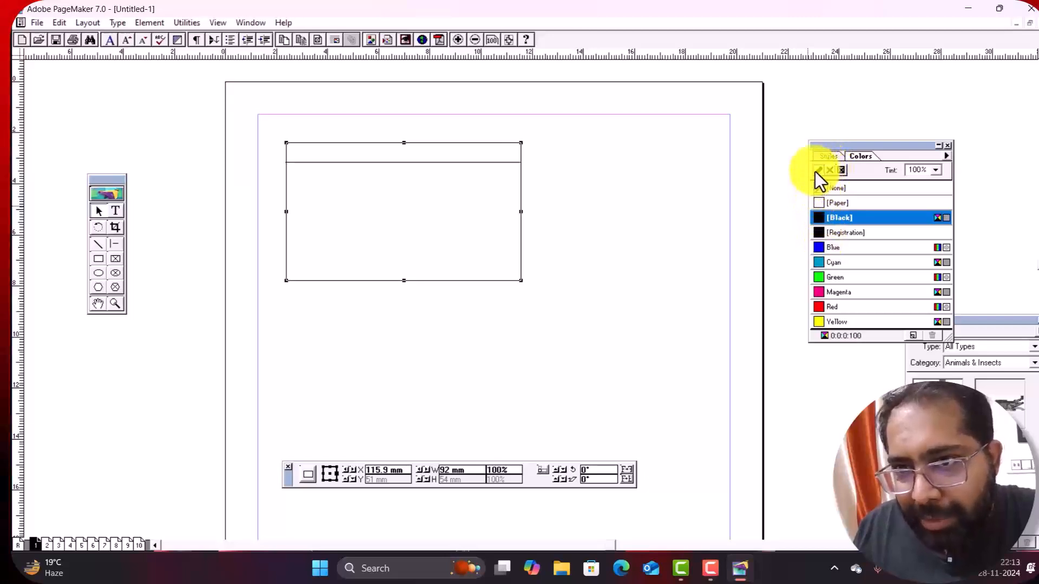
left_click(828, 306)
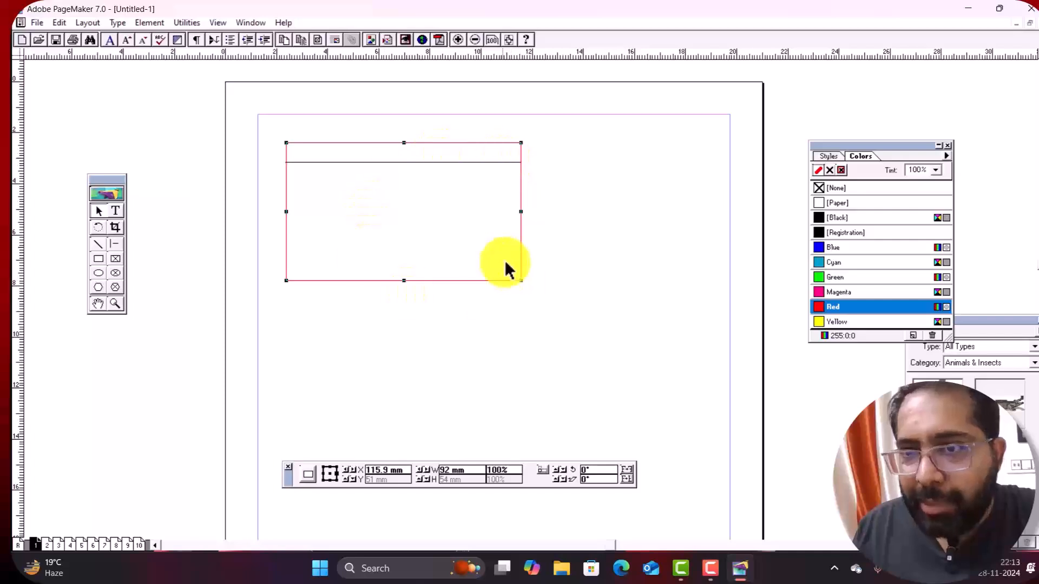
left_click(830, 171)
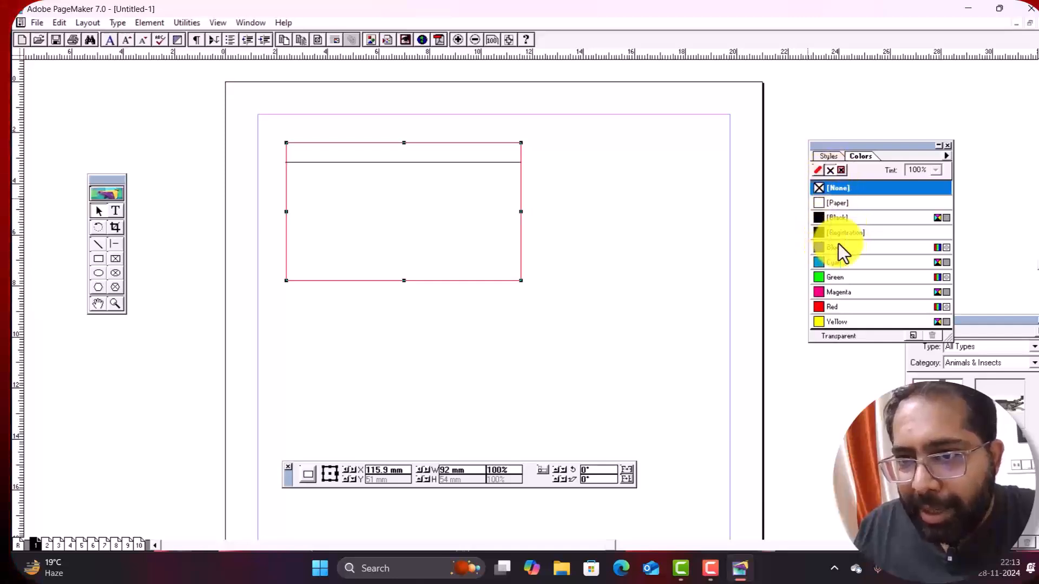
left_click(832, 262)
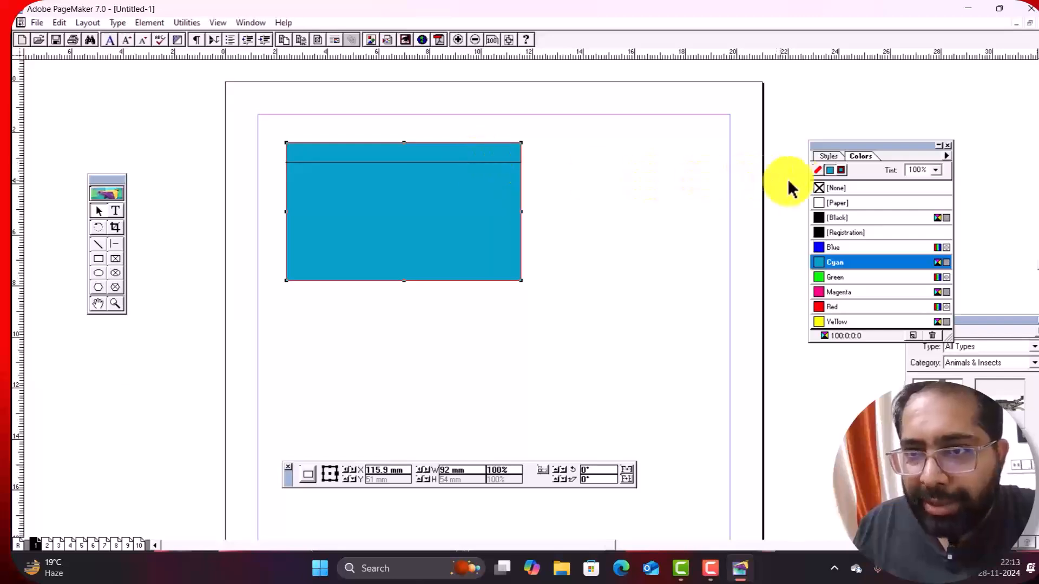
left_click(817, 170)
left_click(829, 170)
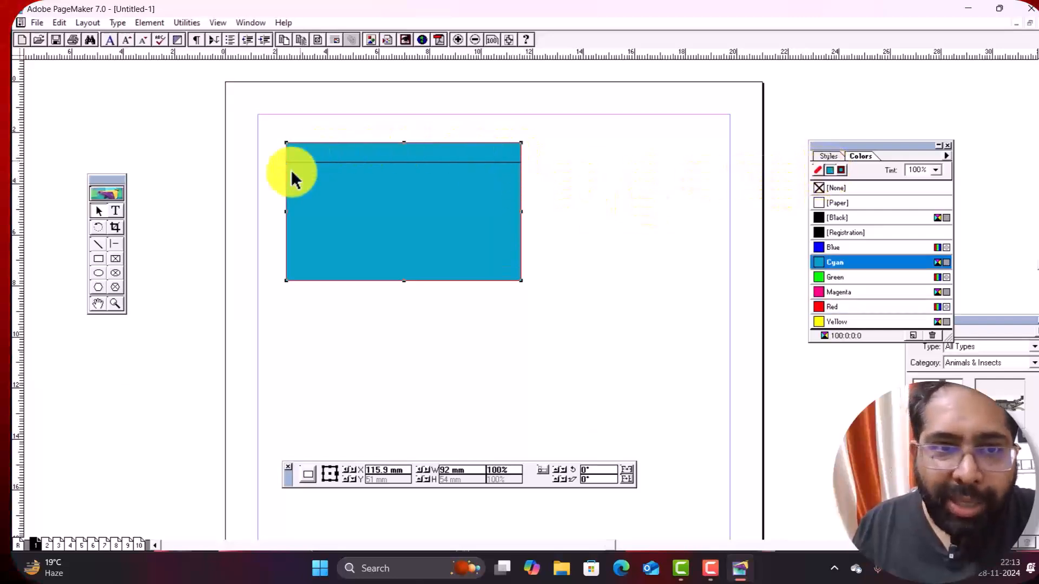
Step: Set the rectangle's stroke weight to 6 pt with a solid line
left_click(154, 26)
mouse_move(201, 56)
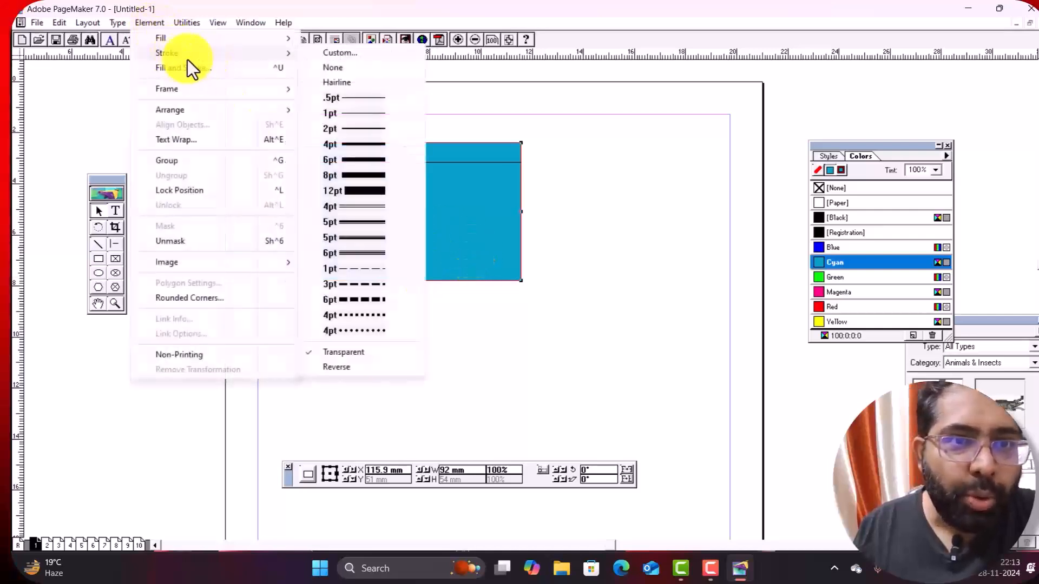
left_click(354, 159)
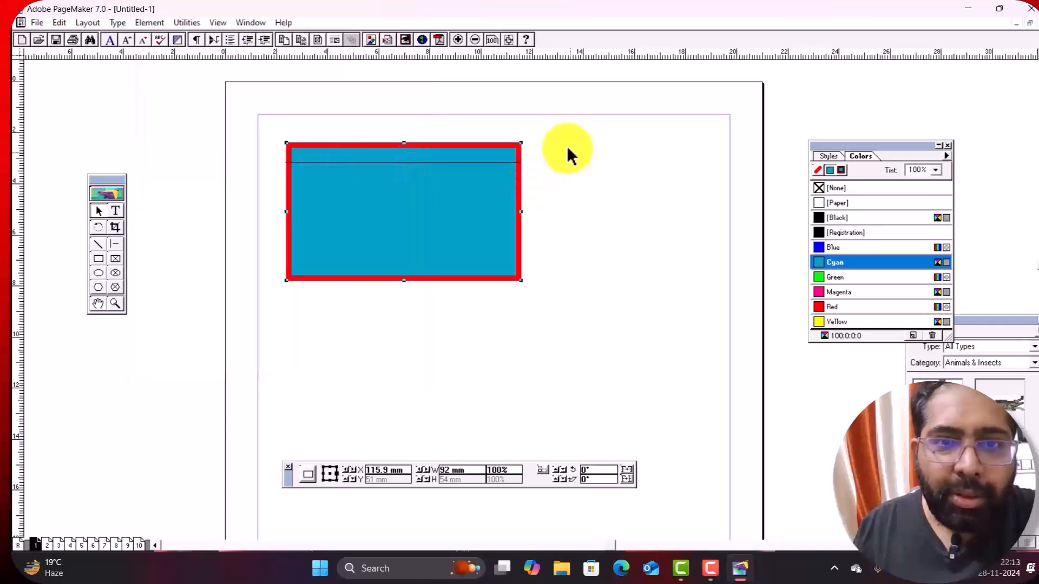
Step: Give the horizontal line a solid 6 pt stroke in Blue and move it slightly lower in the rectangle
left_click(395, 162)
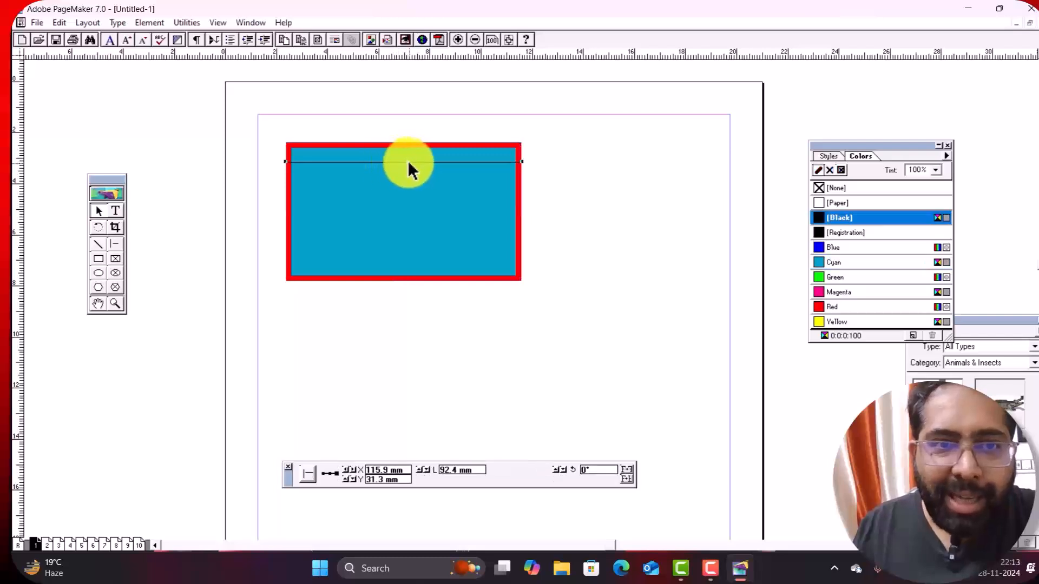
left_click(156, 25)
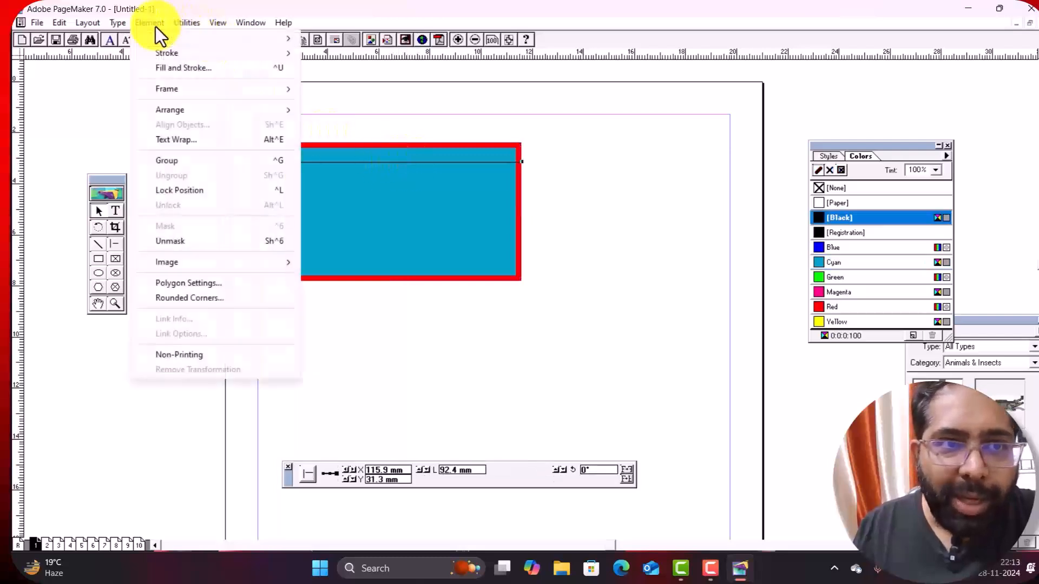
mouse_move(193, 53)
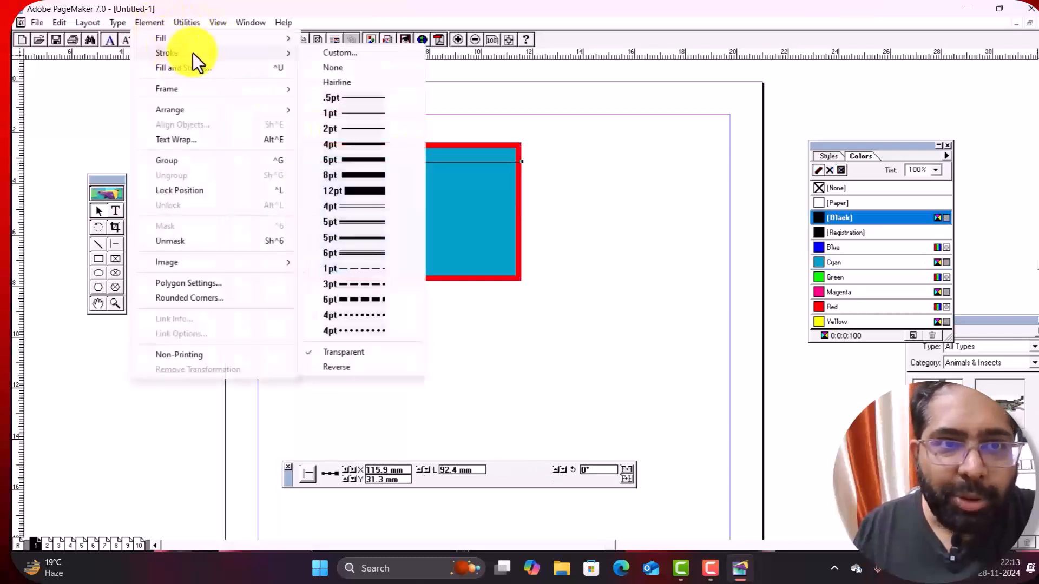
left_click(363, 158)
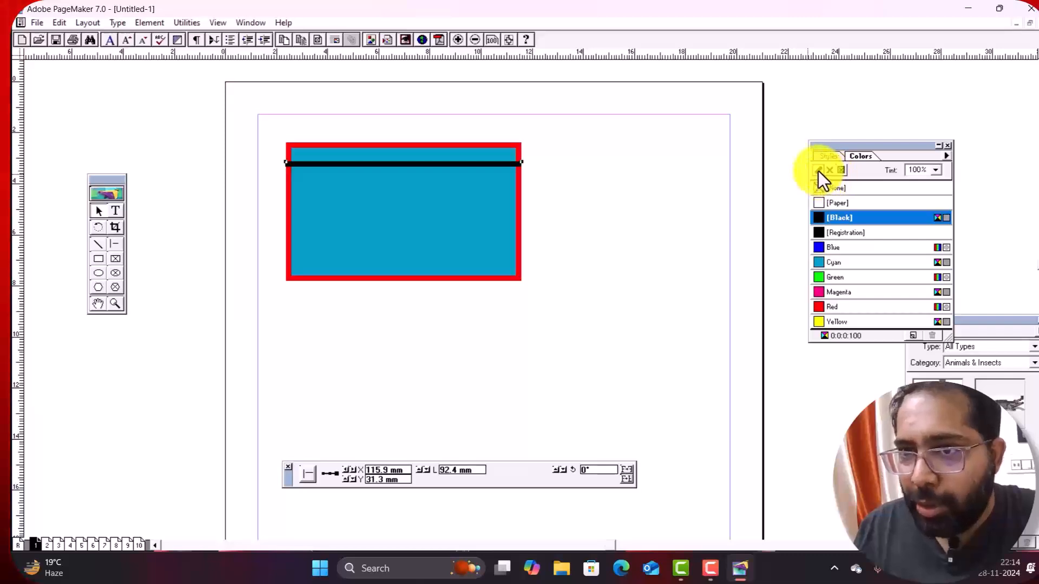
left_click(833, 248)
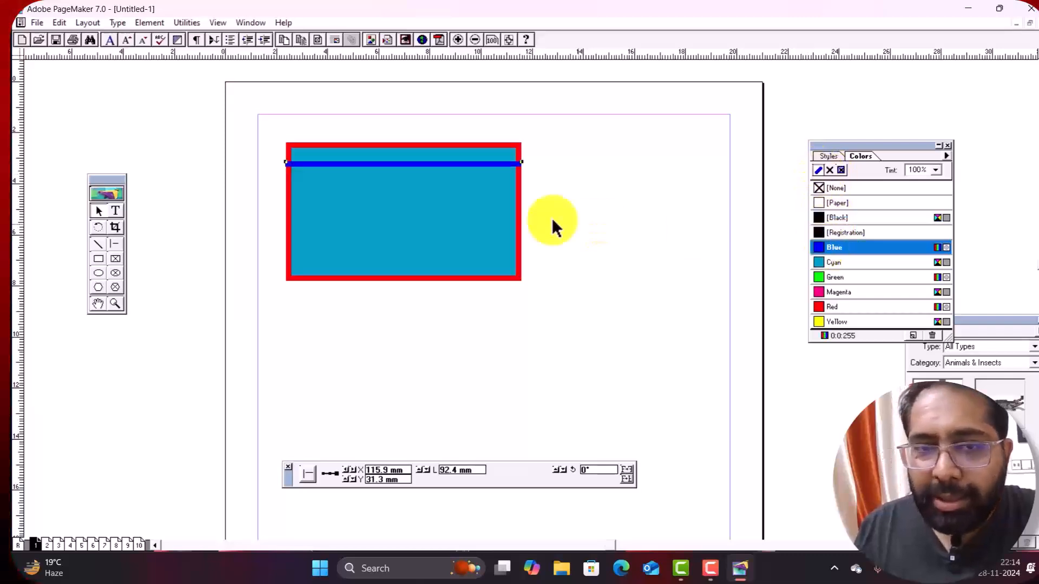
left_click_drag(460, 164, 462, 171)
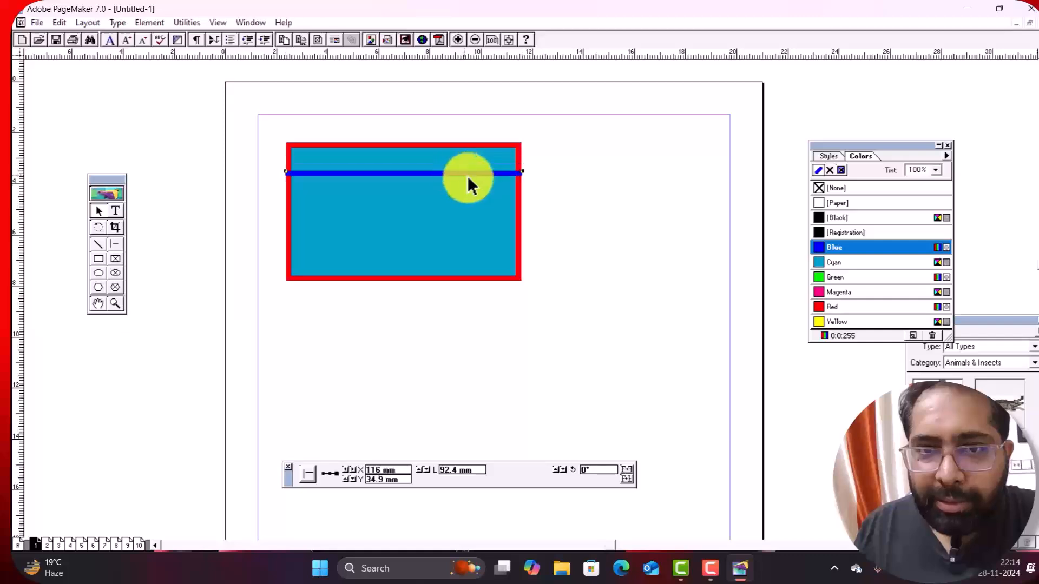
left_click(564, 207)
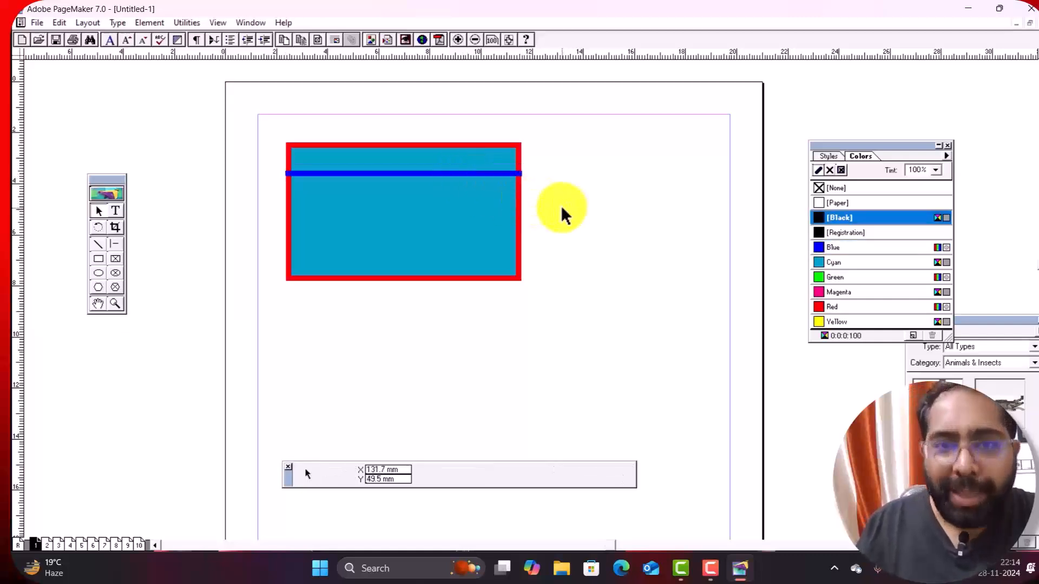
Step: Round the rectangle's corners with the fourth of the six Rounded Corners styles
left_click(458, 146)
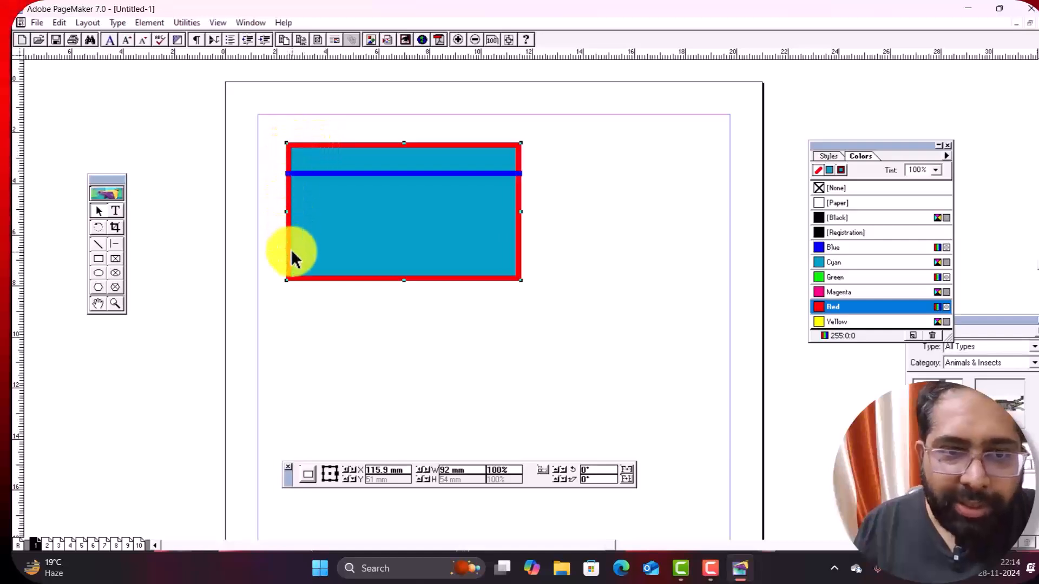
left_click(155, 25)
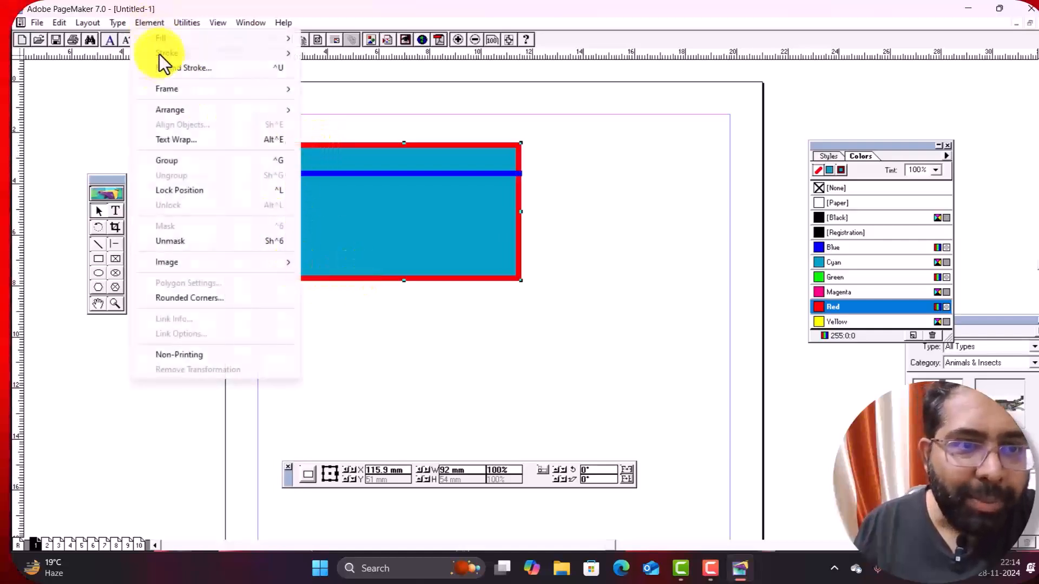
left_click(196, 297)
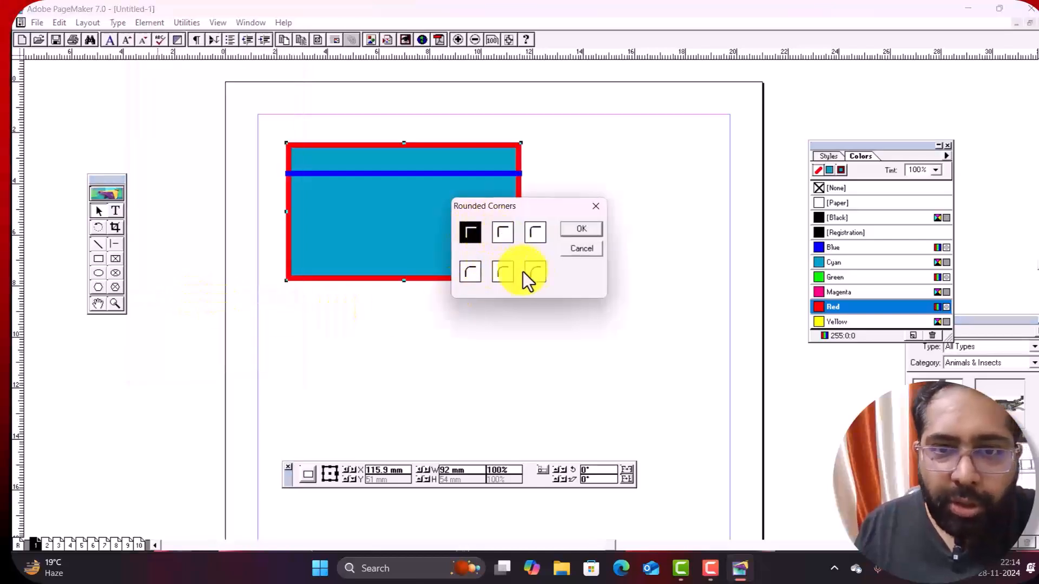
left_click(503, 274)
left_click(476, 275)
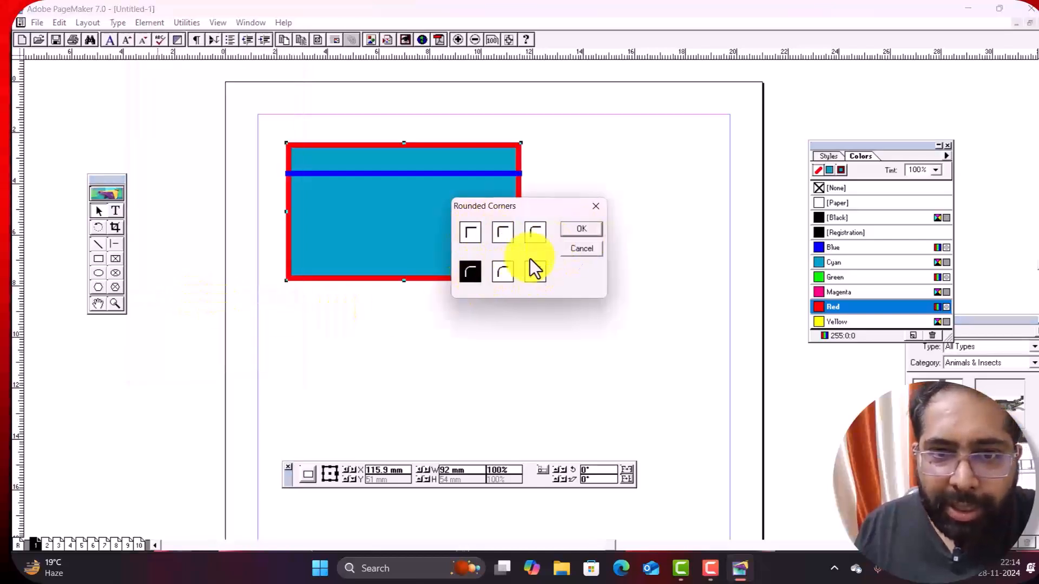
left_click(580, 230)
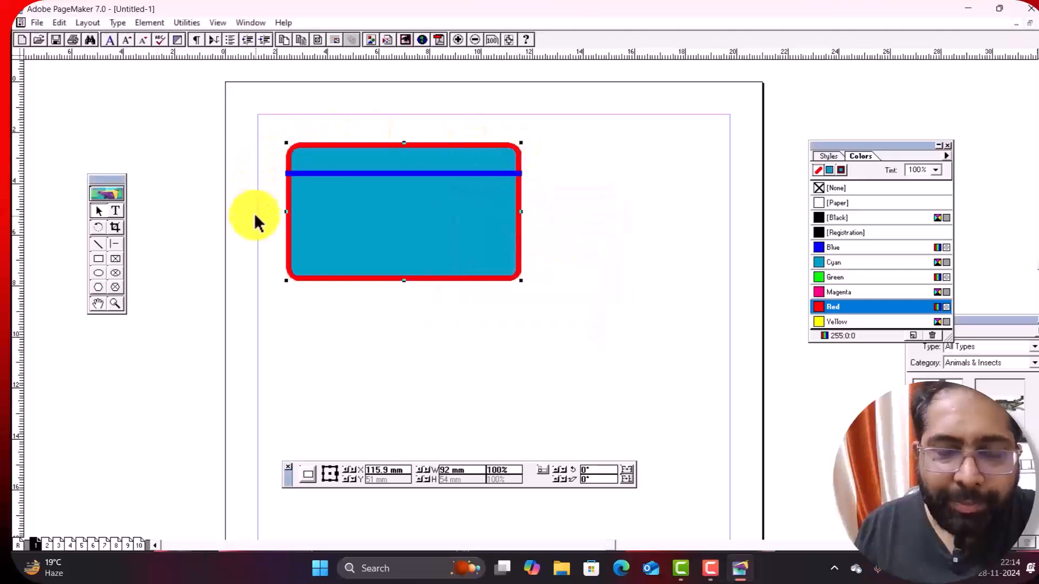
Step: Move the rectangle down towards the page's right margin and place the blue line back across its upper part
left_click_drag(366, 143, 521, 205)
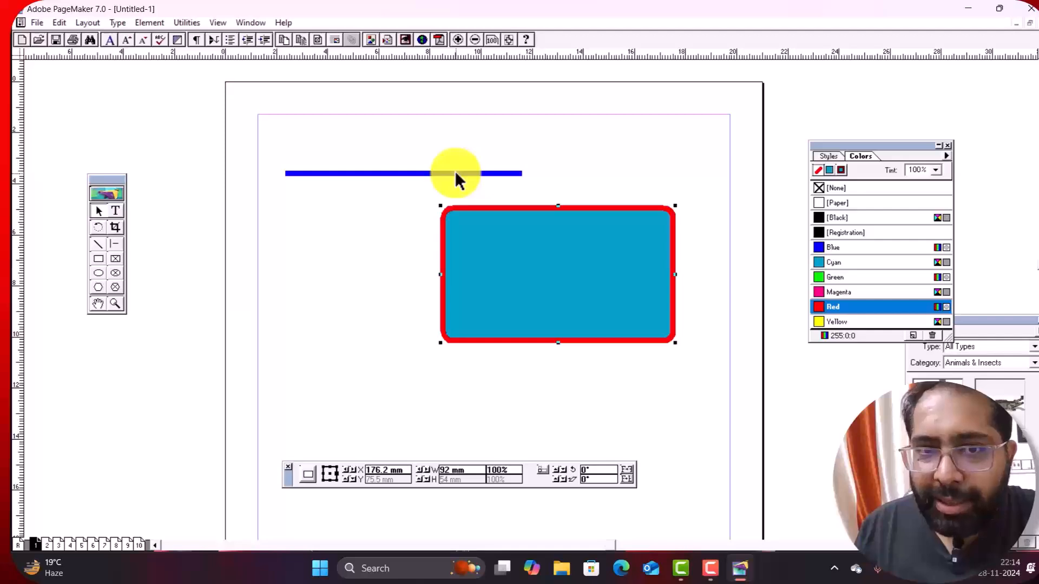
left_click_drag(447, 173, 600, 241)
left_click(431, 228)
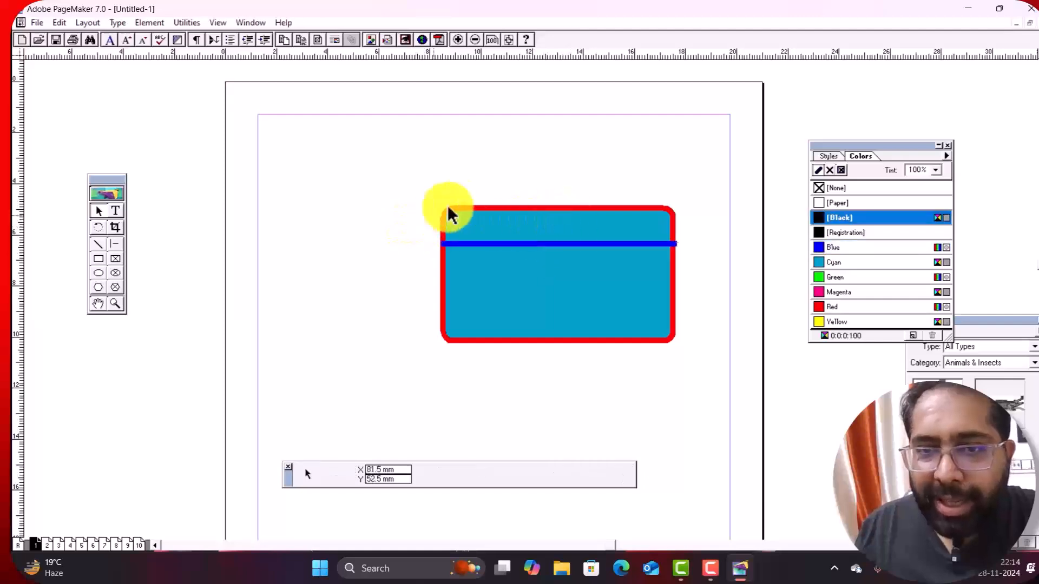
Step: Group the rectangle and the blue line, and move the group back near the page's upper-left margin corner
left_click_drag(362, 162, 715, 383)
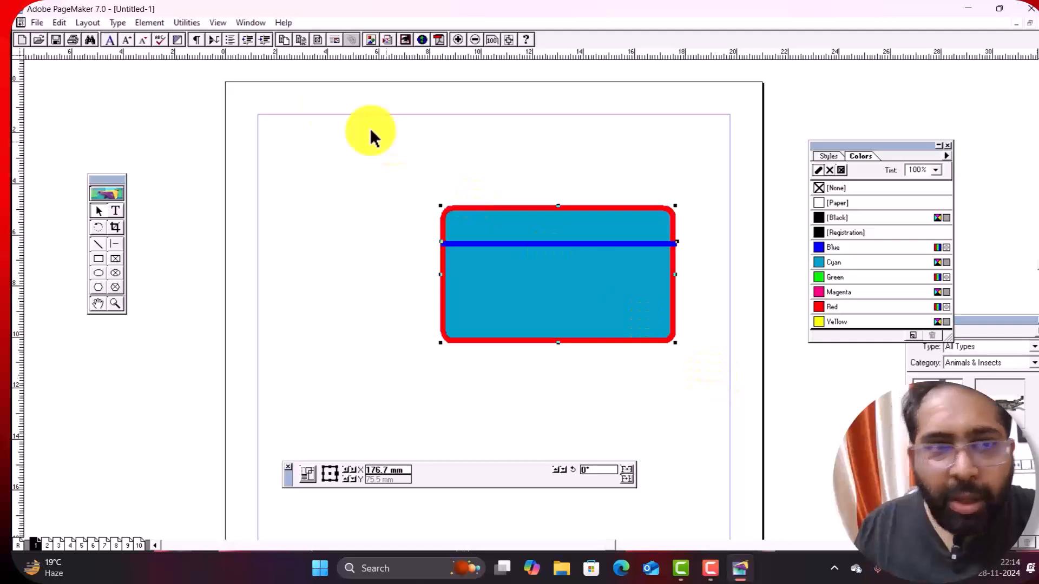
left_click(147, 24)
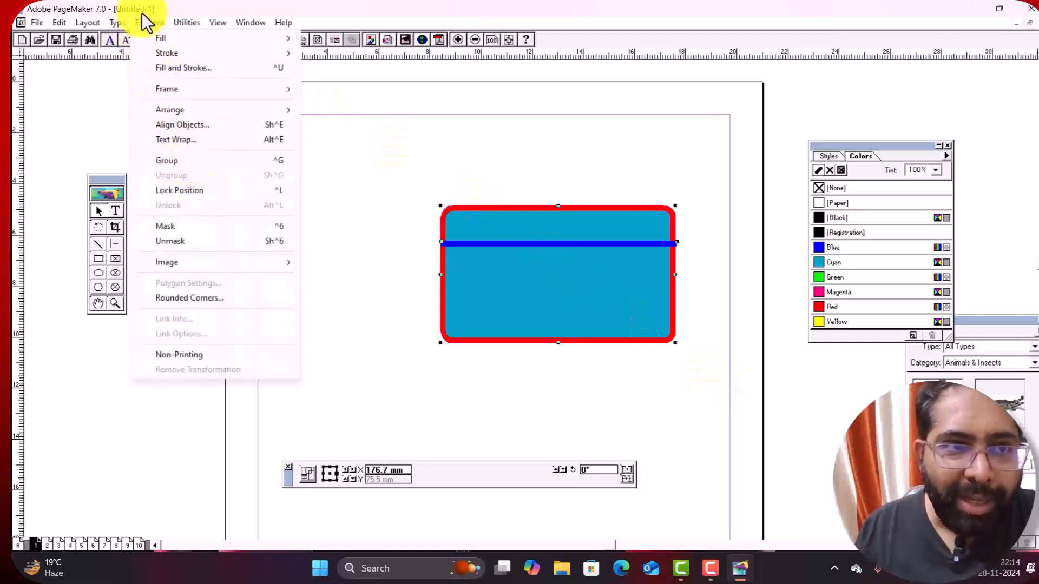
left_click(191, 160)
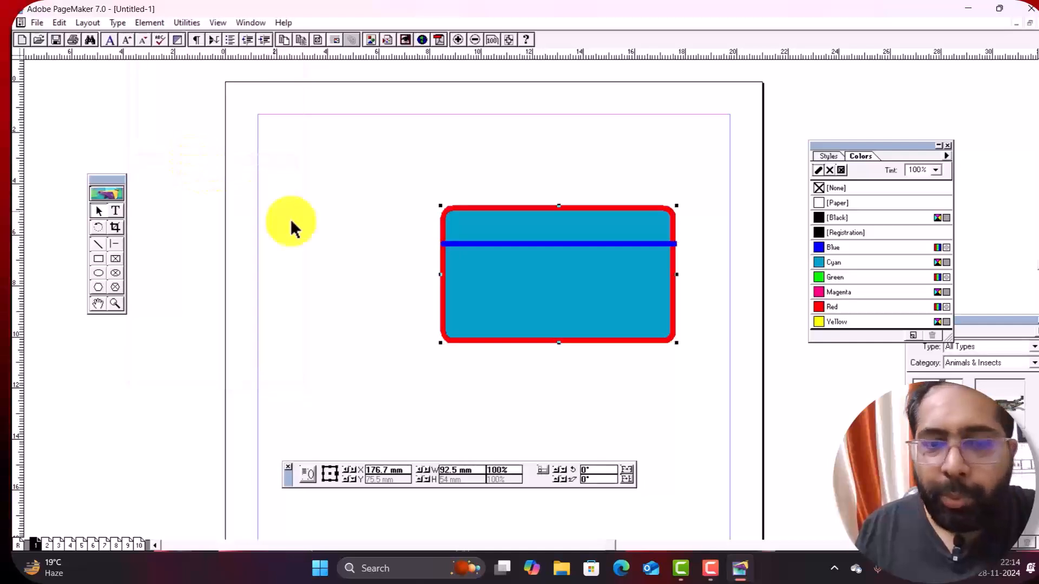
left_click_drag(522, 249, 454, 213)
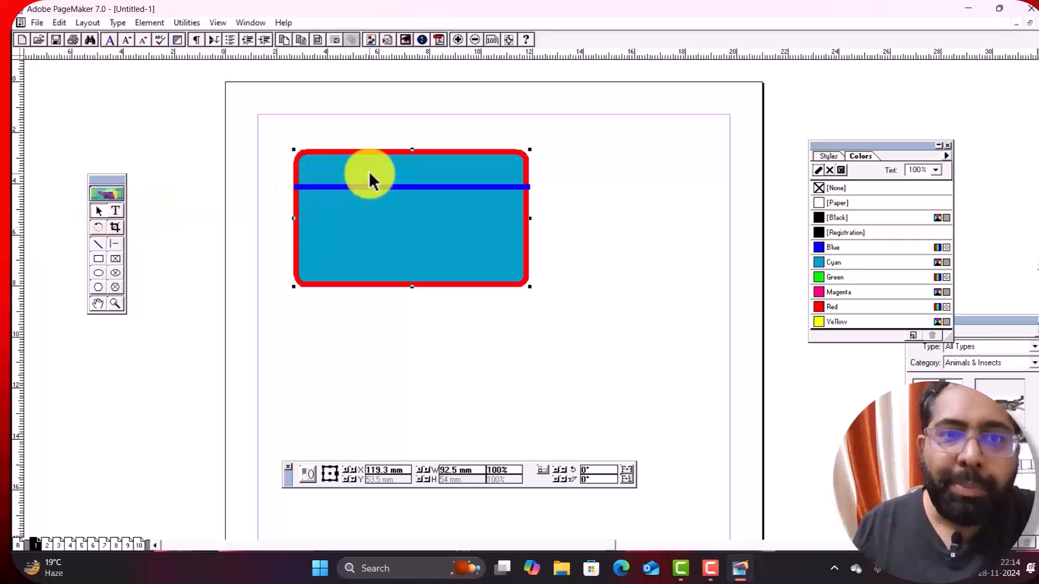
Step: Add a text block inside the rectangle below the blue line reading "All the types of computer courses available."
left_click(115, 211)
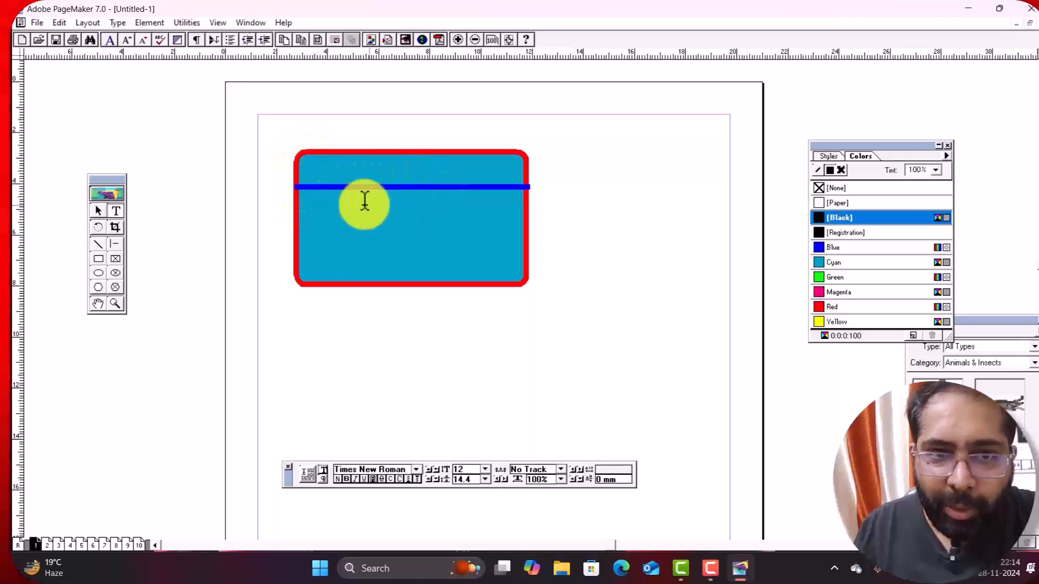
left_click_drag(305, 194, 519, 270)
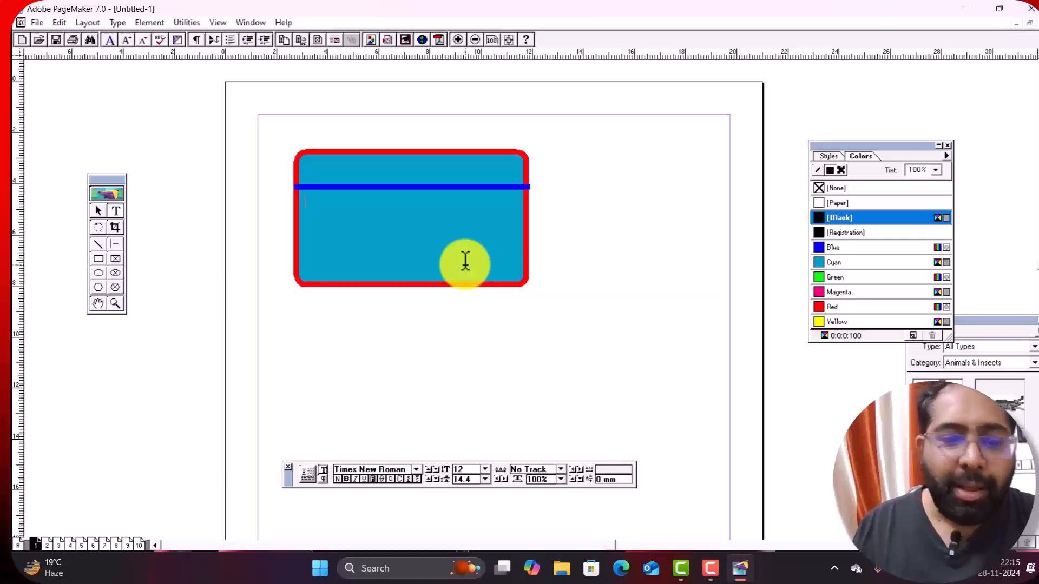
type("All the types of computer ")
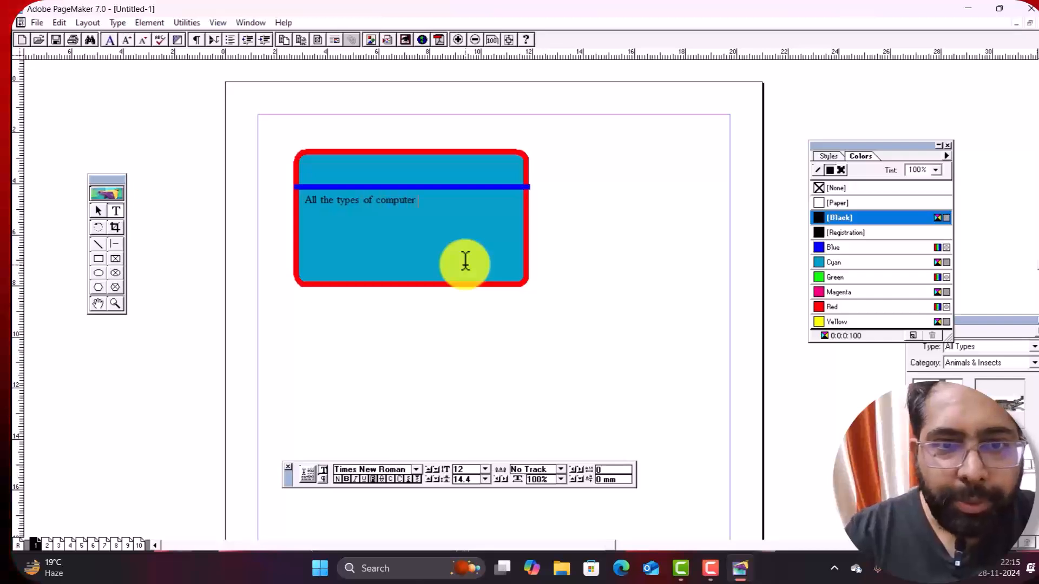
type("courses availa")
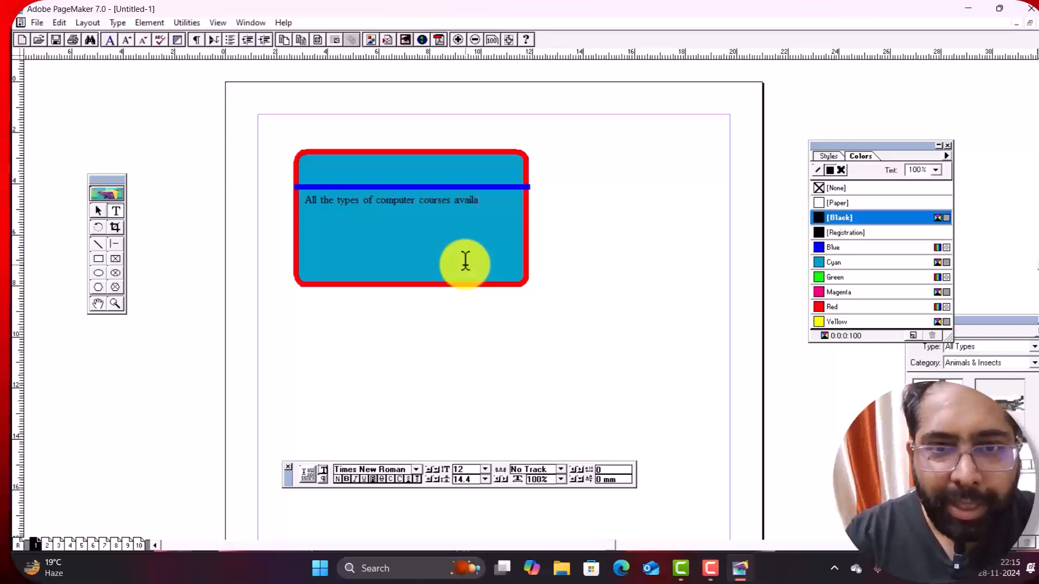
type("ble. ")
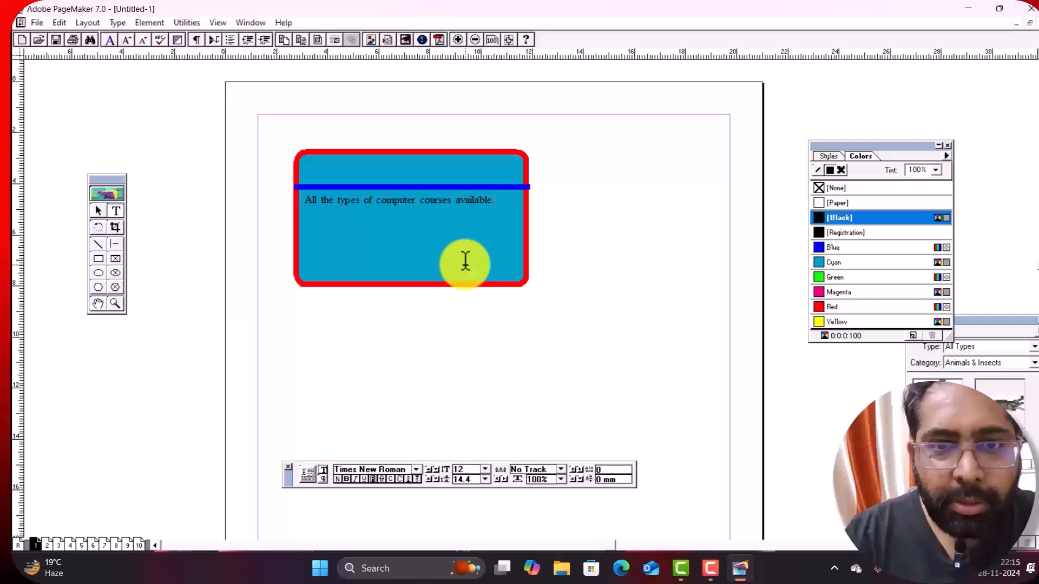
Step: Add the line "Join for the better future" below the course text and format both lines as centred 30 pt text
type("Join for the better future")
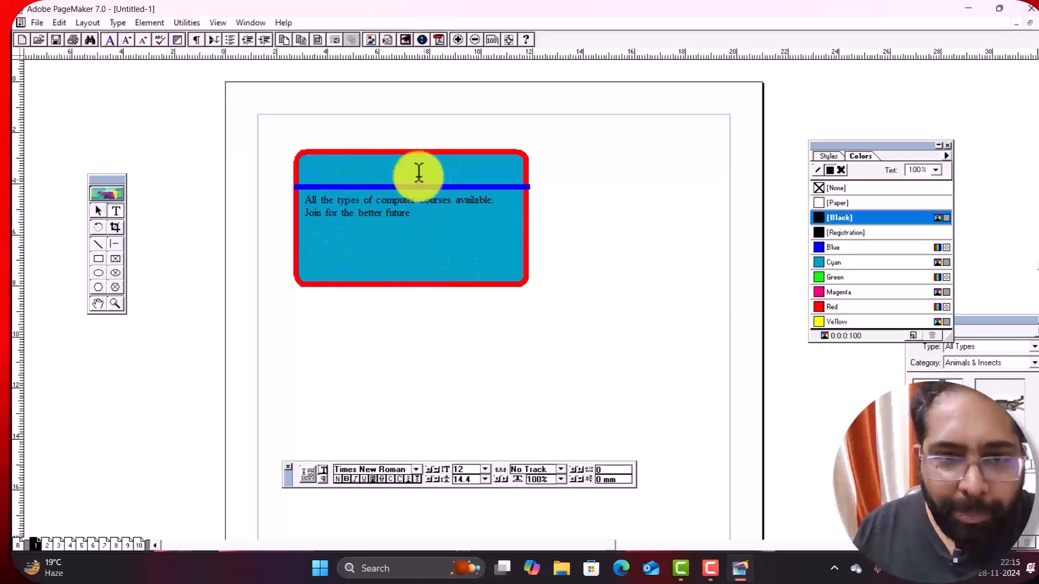
left_click_drag(308, 195, 417, 208)
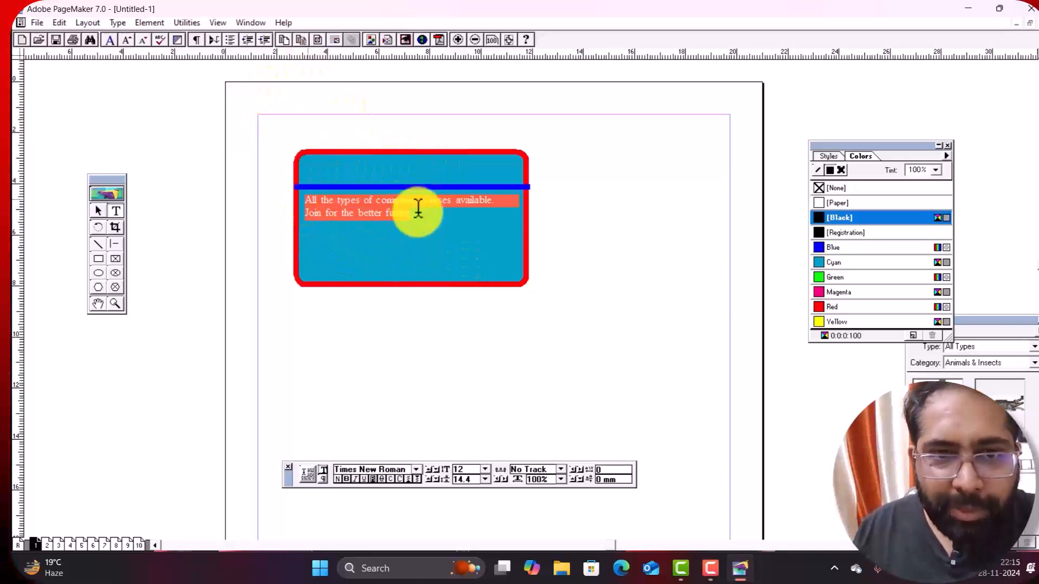
left_click(486, 469)
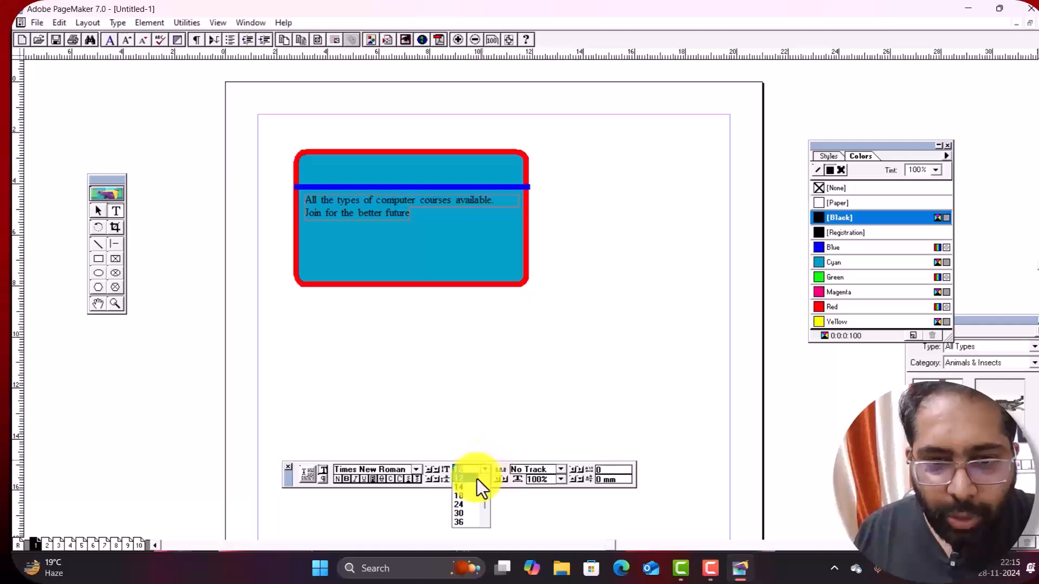
left_click(470, 514)
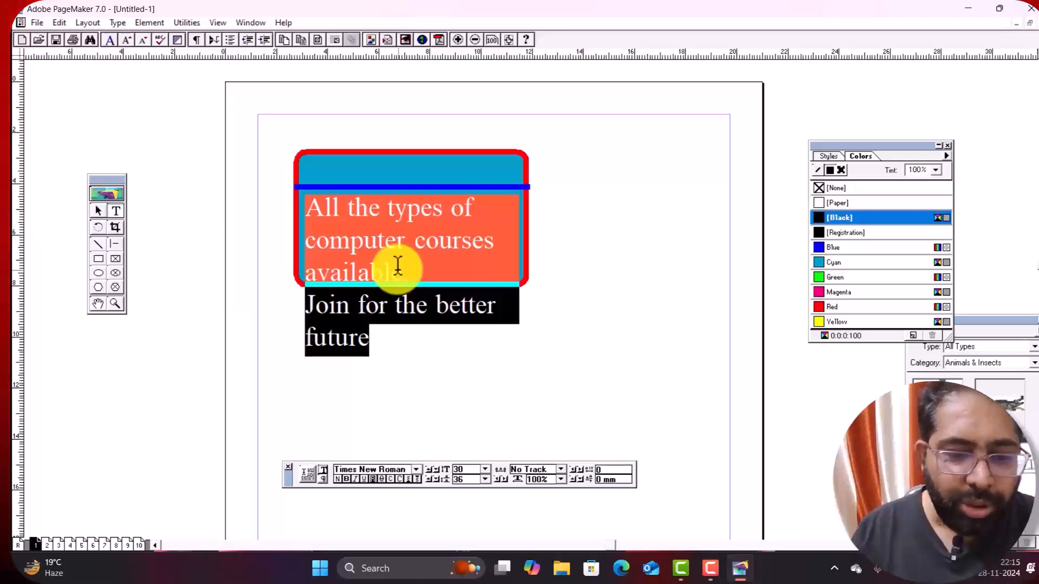
key("ctrl+shift+c")
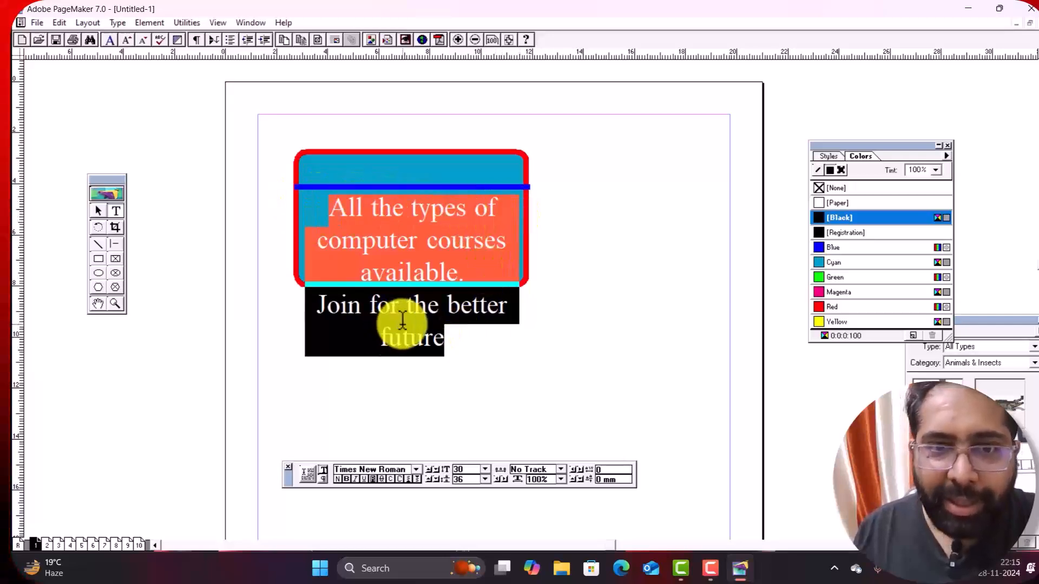
Step: Try the two text lines below the blue line at 12 pt and set them to 24 pt
left_click(485, 470)
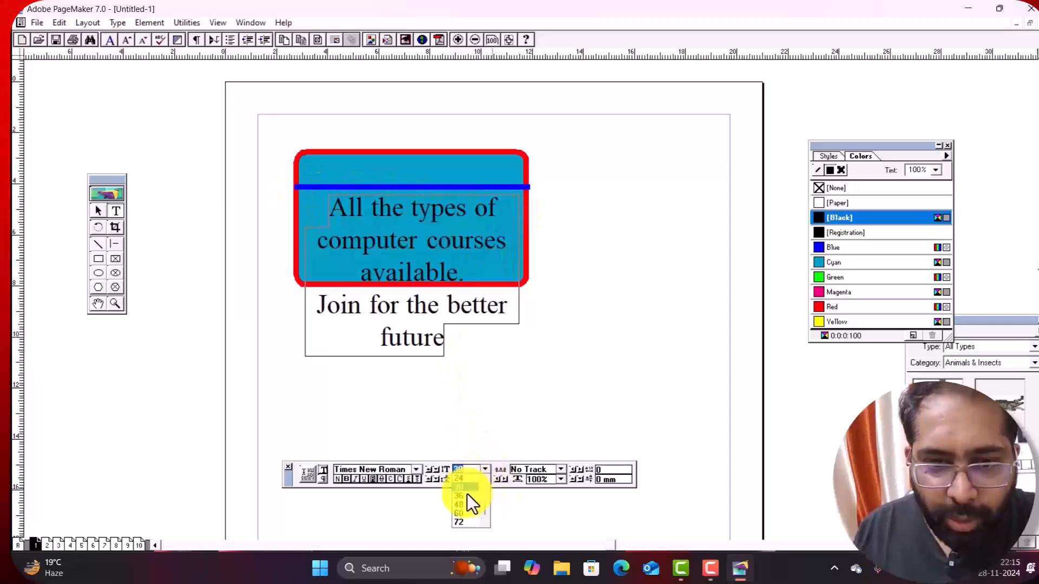
scroll(484, 480, "up", 2)
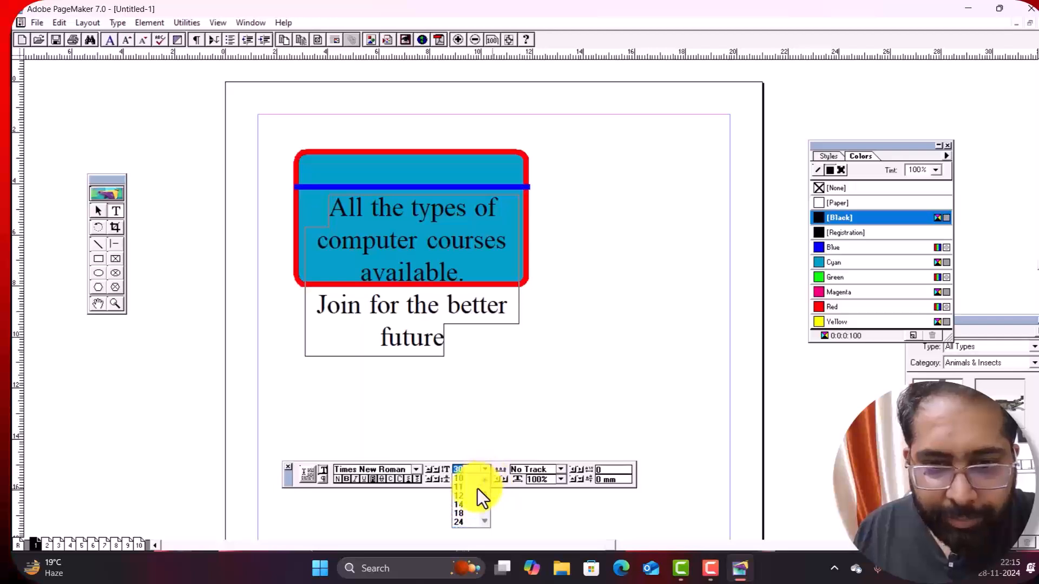
left_click(464, 499)
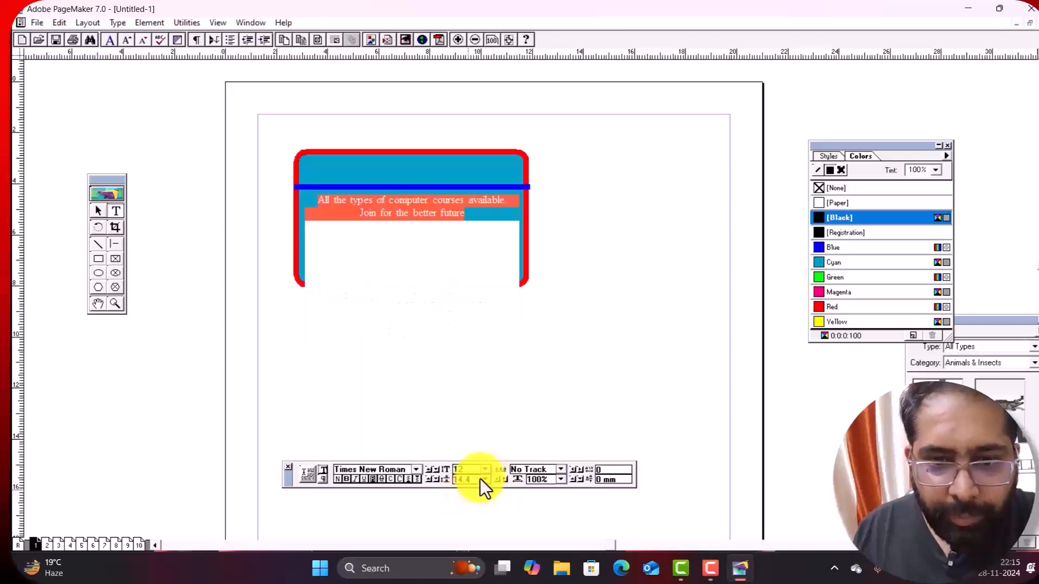
left_click(489, 470)
left_click(465, 503)
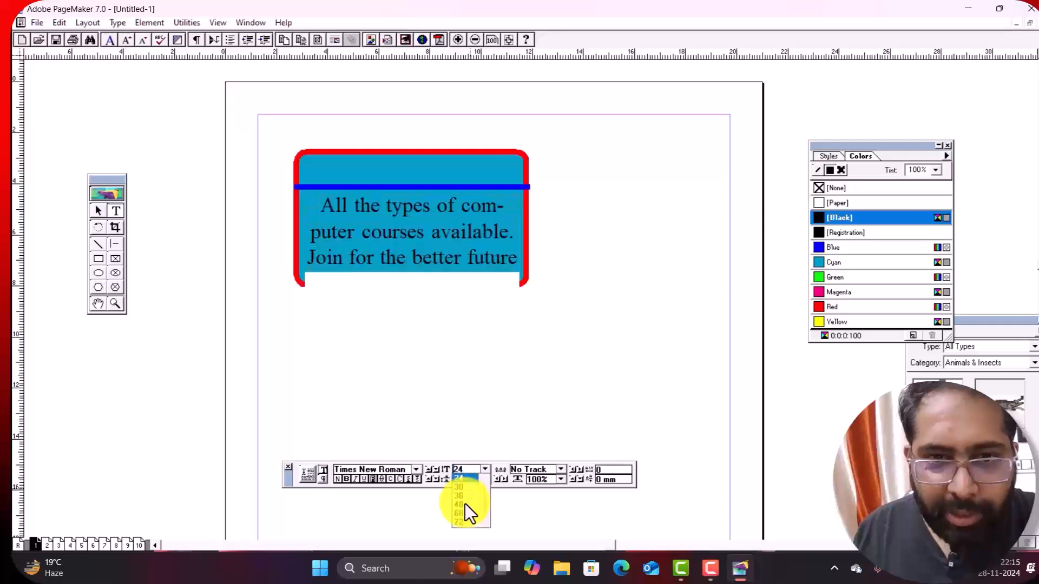
left_click(99, 211)
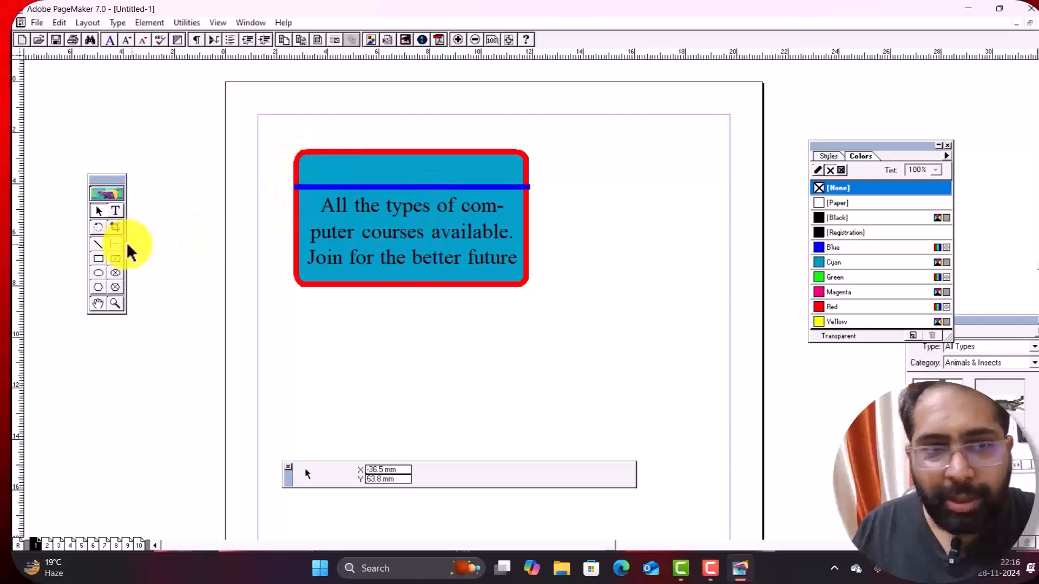
Step: Add a text block above the blue line with the centred heading "Learn with Jay"
left_click(115, 212)
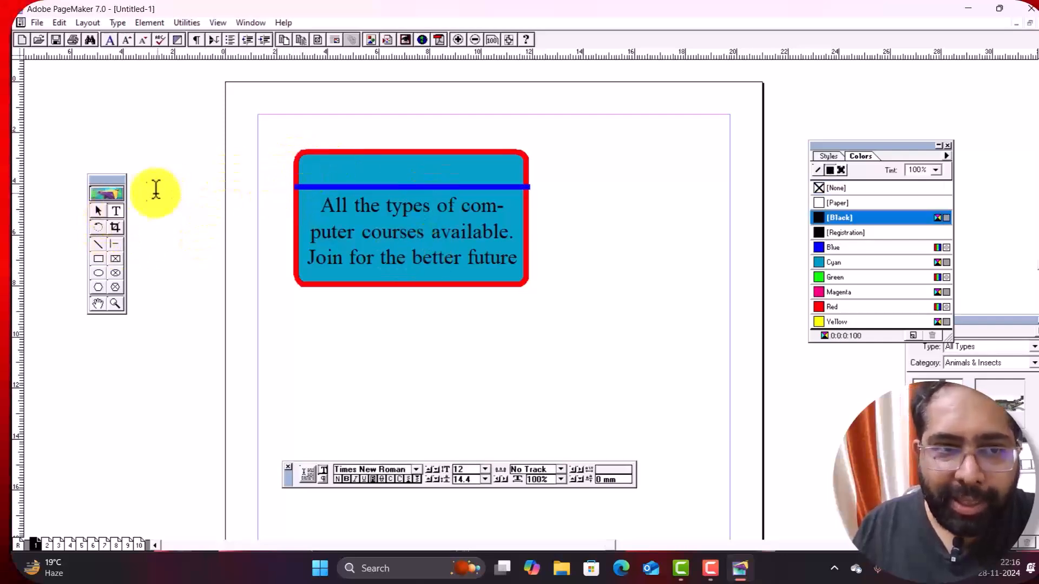
left_click_drag(302, 156, 521, 176)
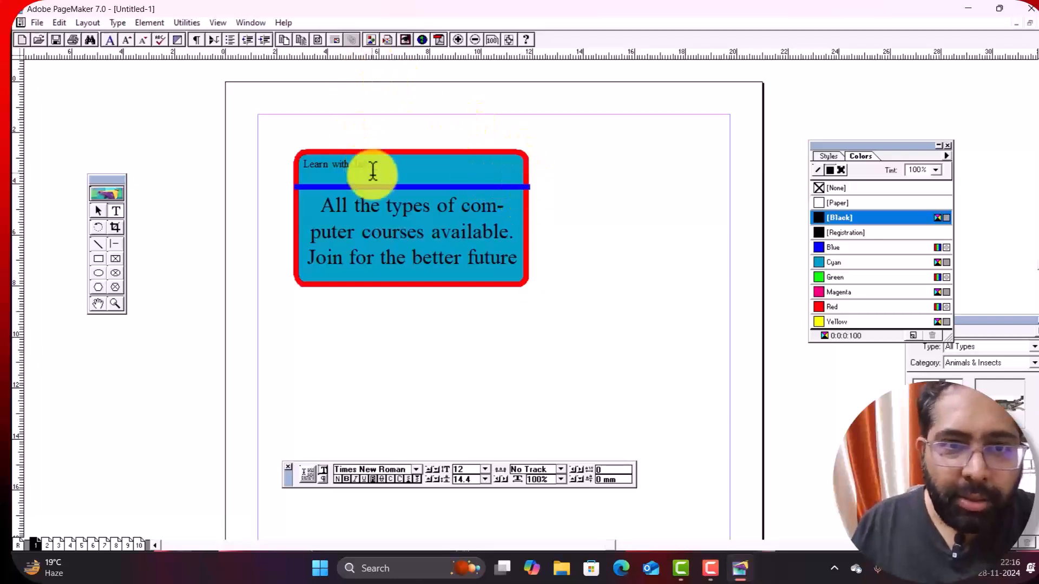
left_click_drag(370, 164, 301, 162)
key("ctrl+shift+c")
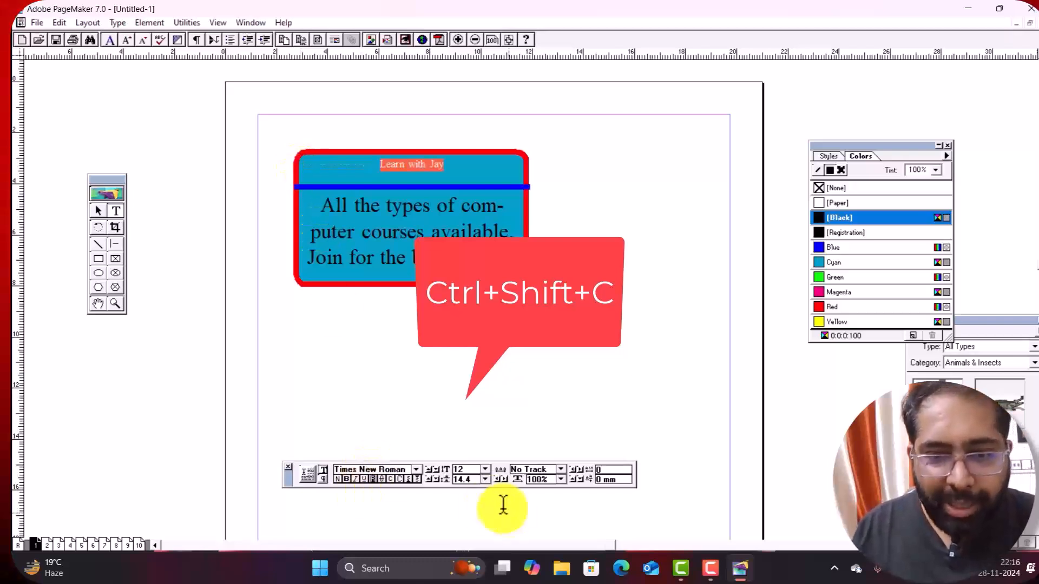
Step: Set the heading above the blue line to 24 pt and colour it Red
left_click(485, 469)
left_click(459, 504)
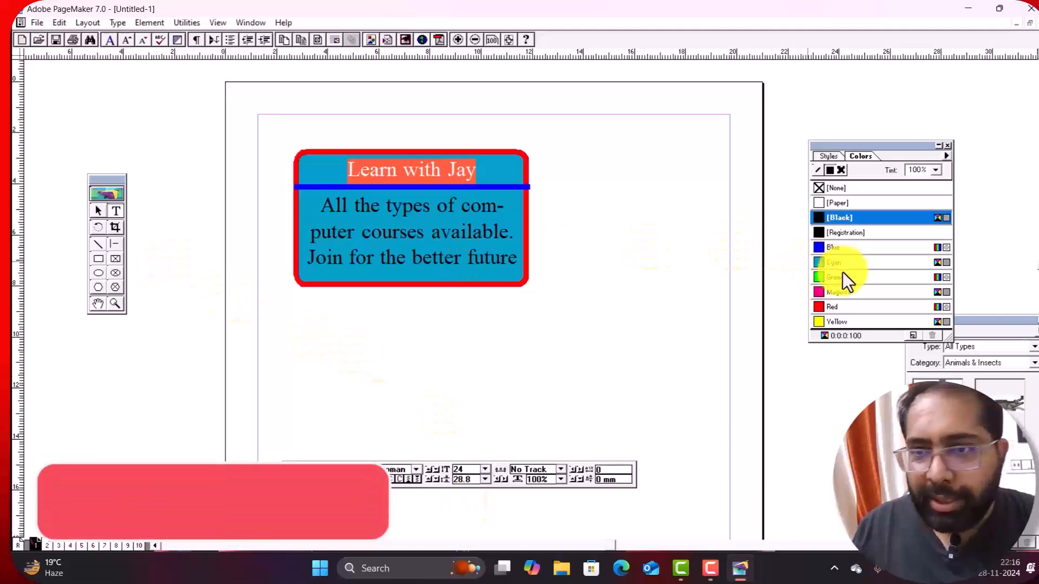
left_click(832, 307)
left_click(545, 249)
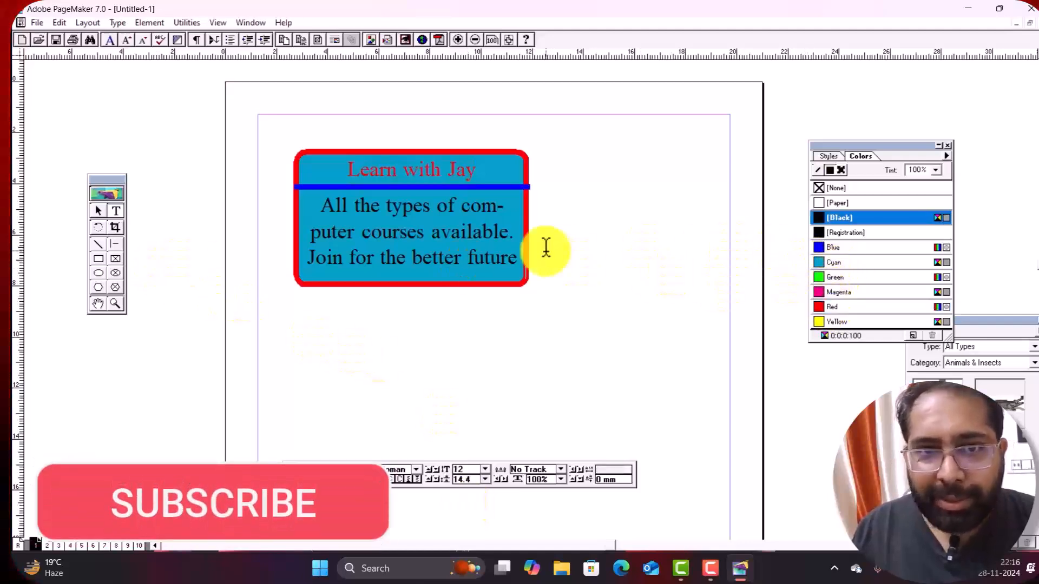